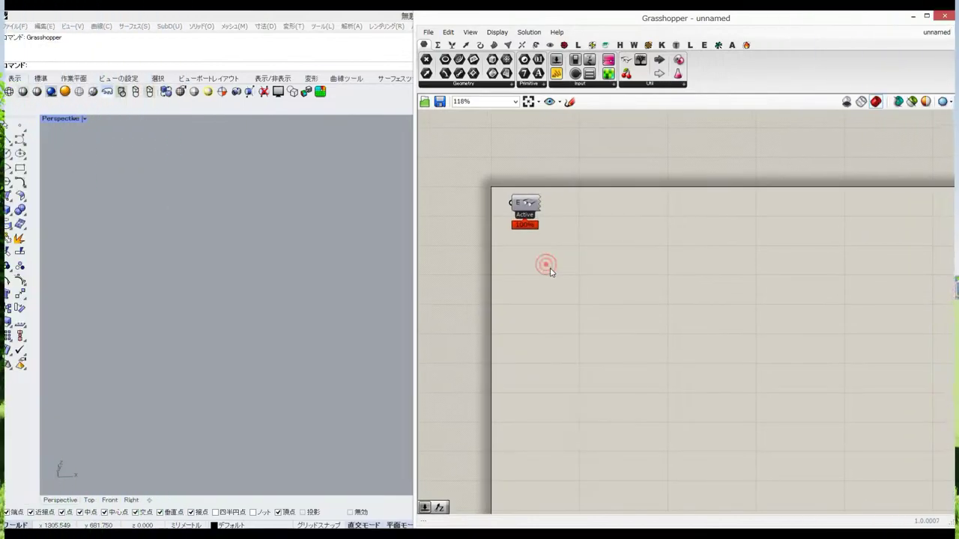
Step: Add a Construct Point component and a Linear Array, feeding the point into the array's geometry input
click(176, 311)
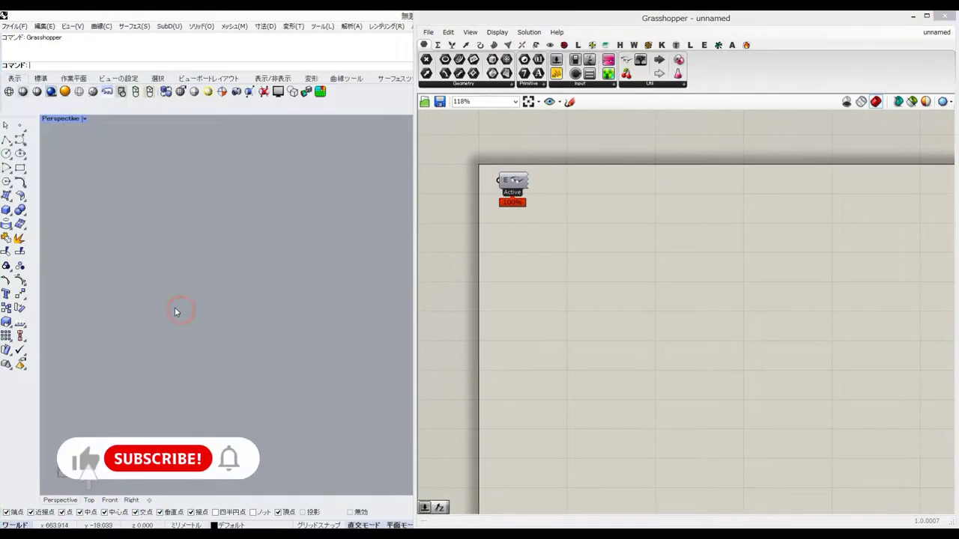
double_click(555, 245)
text(pt)
key(Return)
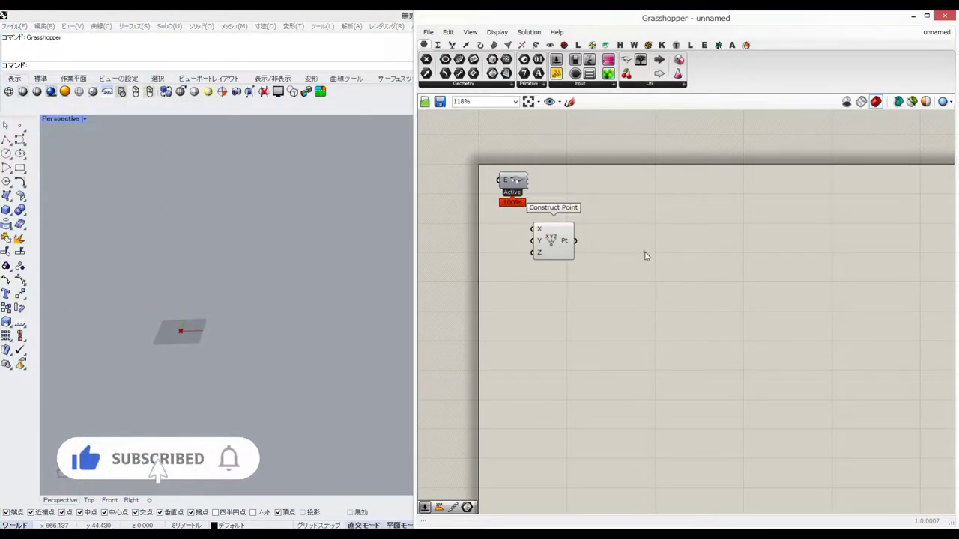
double_click(645, 253)
text(line)
click(649, 135)
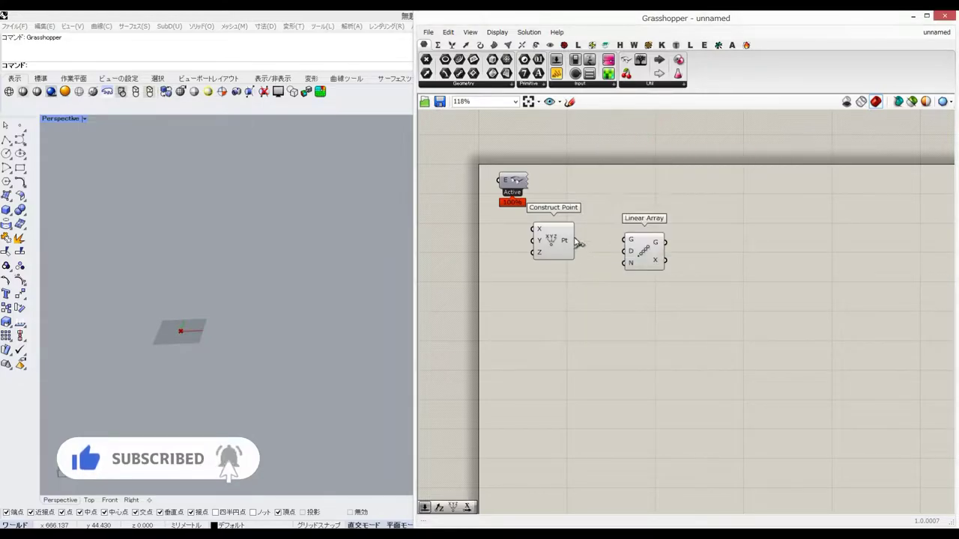
drag(646, 255, 687, 257)
Step: Add a Unit X vector with a factor slider of 20 and use it as the Linear Array's direction
double_click(608, 286)
text(x)
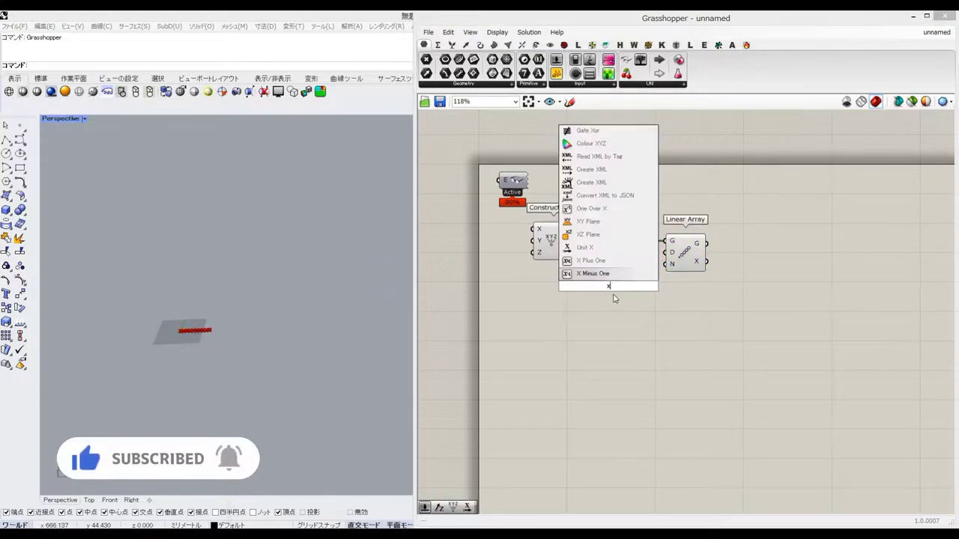
click(602, 251)
drag(610, 283, 610, 276)
double_click(557, 303)
text(20)
key(Return)
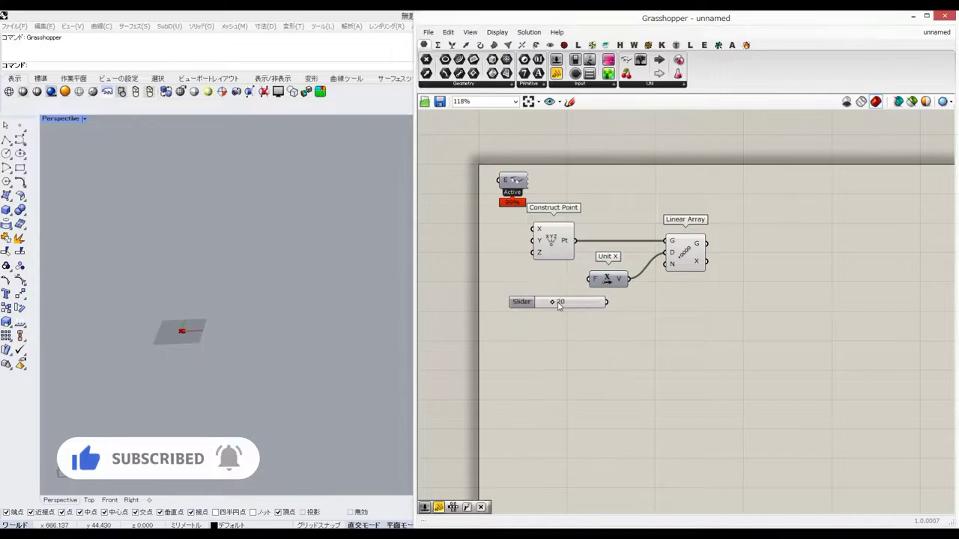
drag(523, 303, 489, 280)
drag(609, 280, 613, 303)
Step: Add a slider of 100 and connect it to the Linear Array's count input
double_click(627, 309)
text(100)
key(Return)
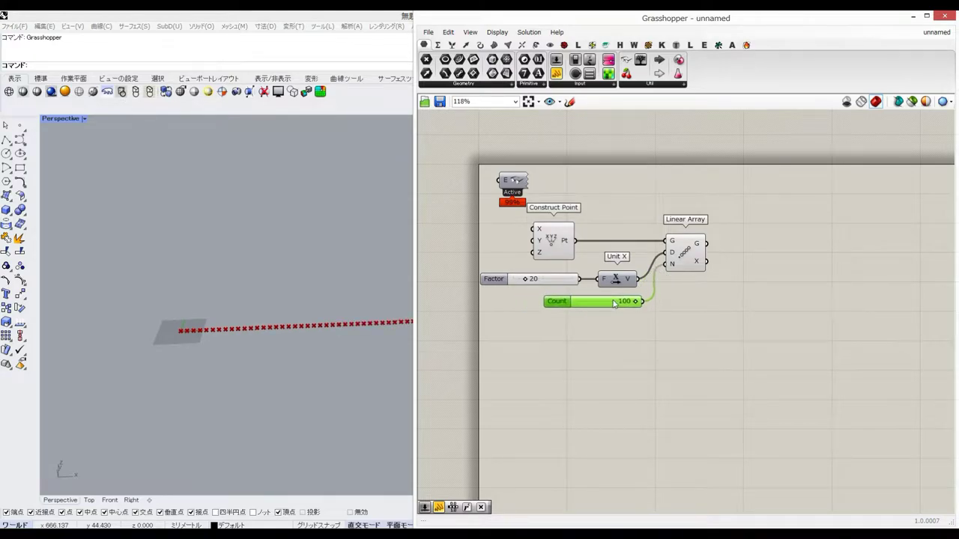
right_drag(322, 318, 194, 421)
Step: Add a Range component below the Linear Array
double_click(662, 343)
text(range)
key(Return)
drag(661, 343, 737, 340)
Step: Add a Construct Domain component and feed it into the Range's domain input
double_click(654, 376)
text(domain)
key(Up)
key(Up)
key(Up)
key(Up)
key(Up)
key(Return)
drag(660, 378, 666, 352)
Step: Add a Multiplication component and connect its result to the Construct Domain's end value B
double_click(582, 365)
text(*)
key(Return)
drag(601, 364, 635, 360)
drag(580, 373, 584, 368)
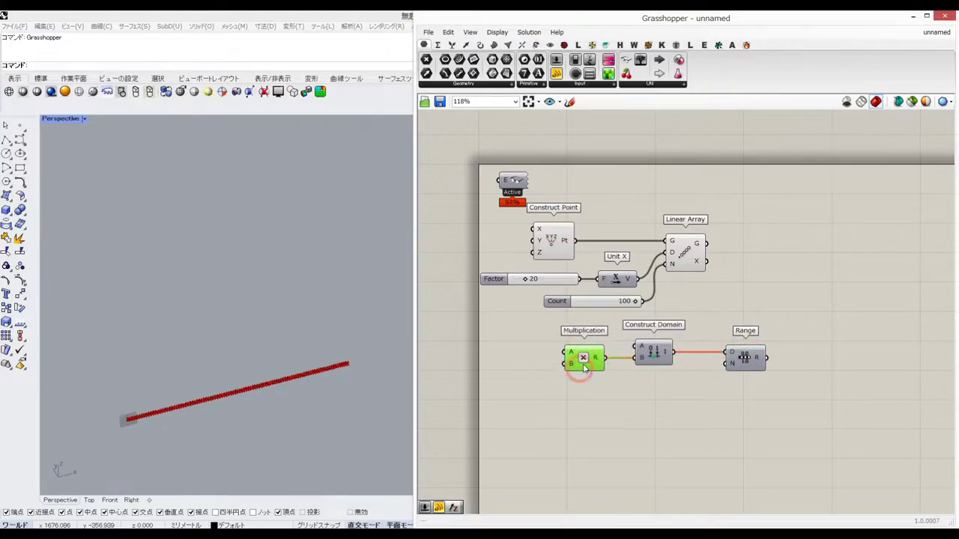
Step: Add sliders of 4 and 360 and connect them to the A and B inputs of the Multiplication
double_click(497, 369)
text(4)
key(Return)
drag(523, 370, 524, 354)
double_click(530, 386)
text(360)
key(Return)
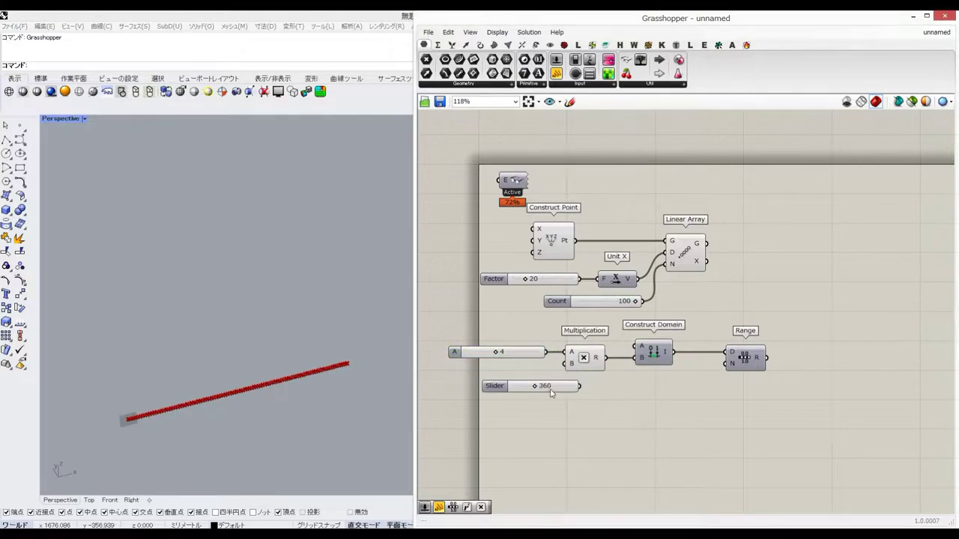
drag(528, 391, 530, 374)
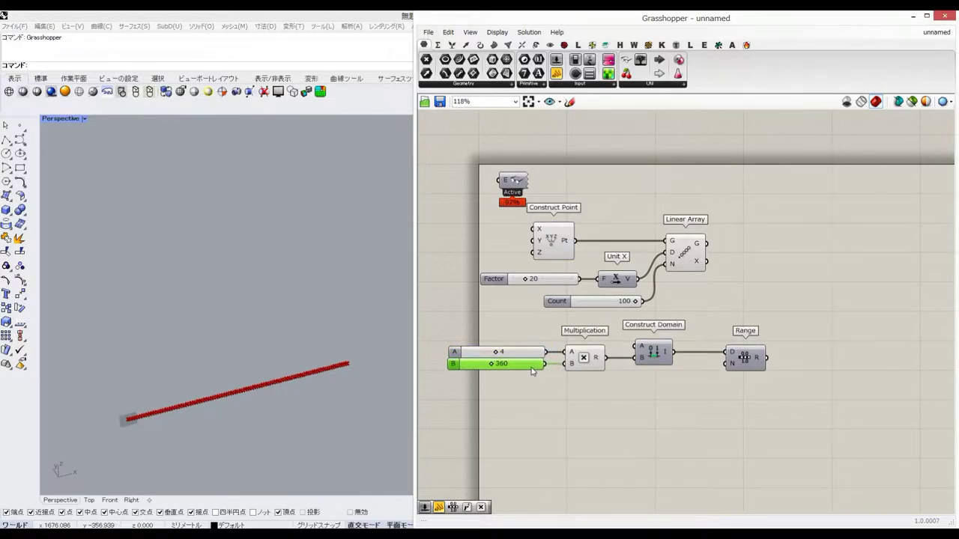
Step: Align the 4 and 360 sliders and move them with the Multiplication, domain and Range components clear of the array sliders
drag(493, 335, 523, 378)
click(554, 391)
drag(749, 394, 526, 335)
drag(531, 353, 580, 366)
click(695, 417)
Step: Set the expression x-1 on the Range's N input and feed it from the 100 count slider through a relay
right_drag(773, 401, 702, 394)
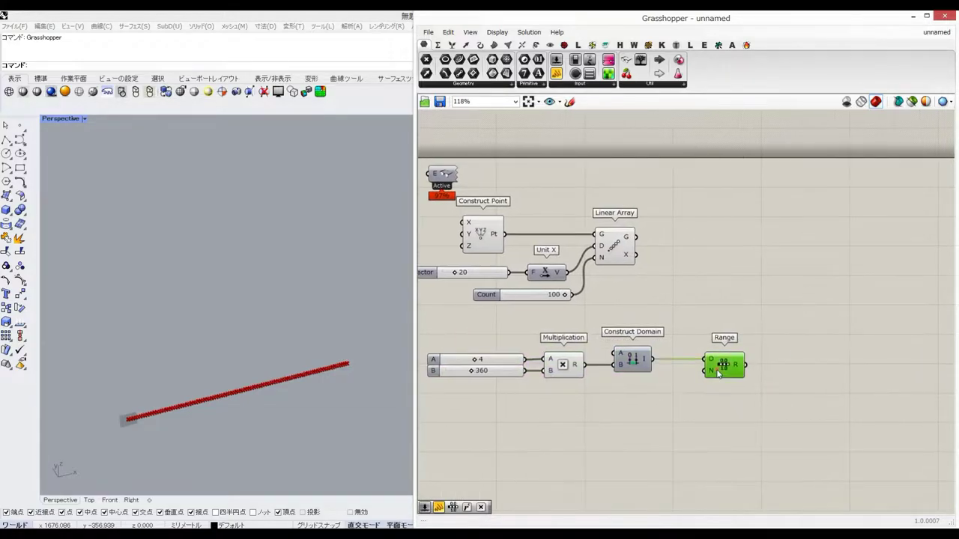
right_click(717, 372)
mouse_move(749, 436)
click(865, 448)
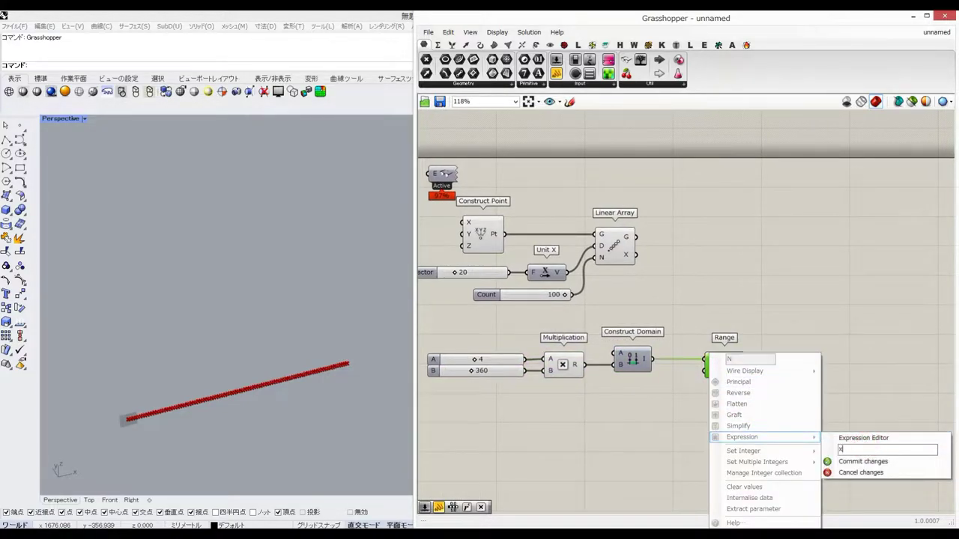
click(884, 464)
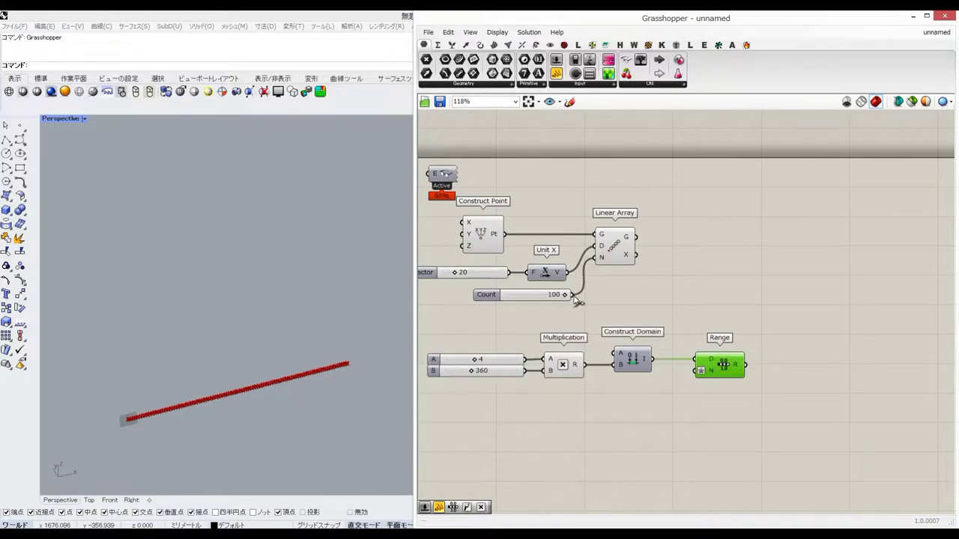
drag(557, 296, 544, 292)
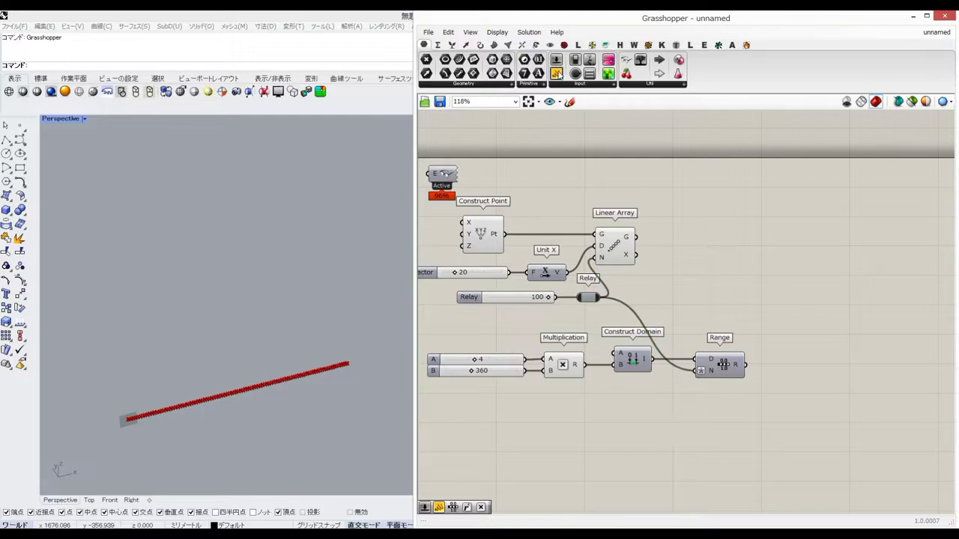
Step: Inspect the Range's output values in a temporary panel, and delete the panel
drag(831, 364, 832, 364)
drag(746, 364, 785, 363)
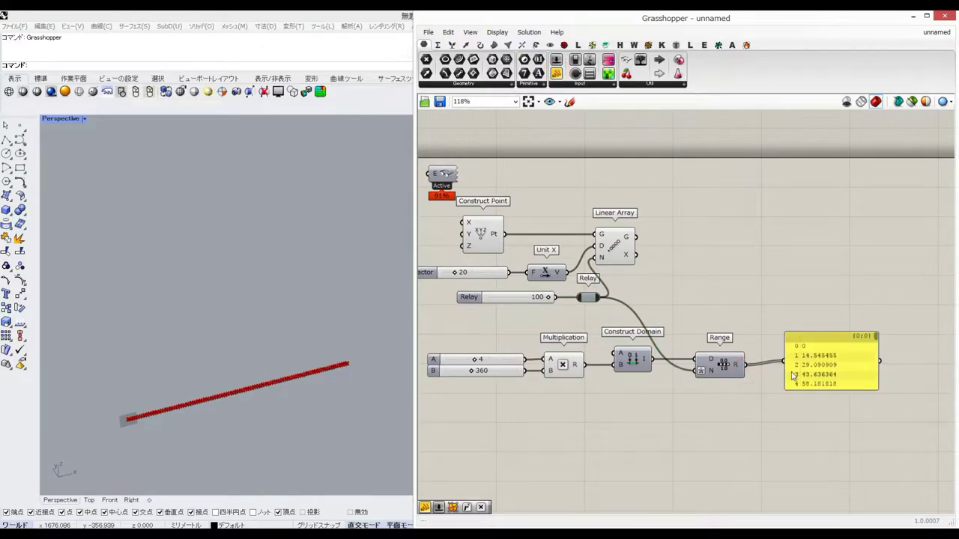
drag(839, 393, 839, 429)
drag(876, 337, 871, 432)
click(825, 399)
key(Delete)
Step: Convert the Range output with a Radians component and pass it into a Sine component
double_click(788, 368)
text(radians)
key(Return)
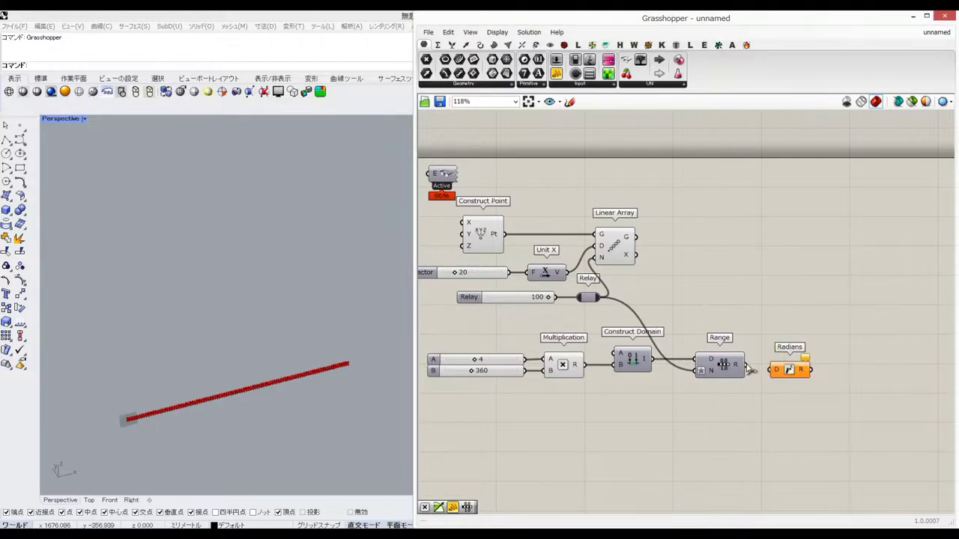
drag(746, 365, 771, 369)
drag(790, 371, 830, 373)
double_click(818, 369)
text(sin)
key(Return)
Step: Add a Negative component fed by the Sine output and place it below the Sine
double_click(855, 390)
text(negative)
key(Return)
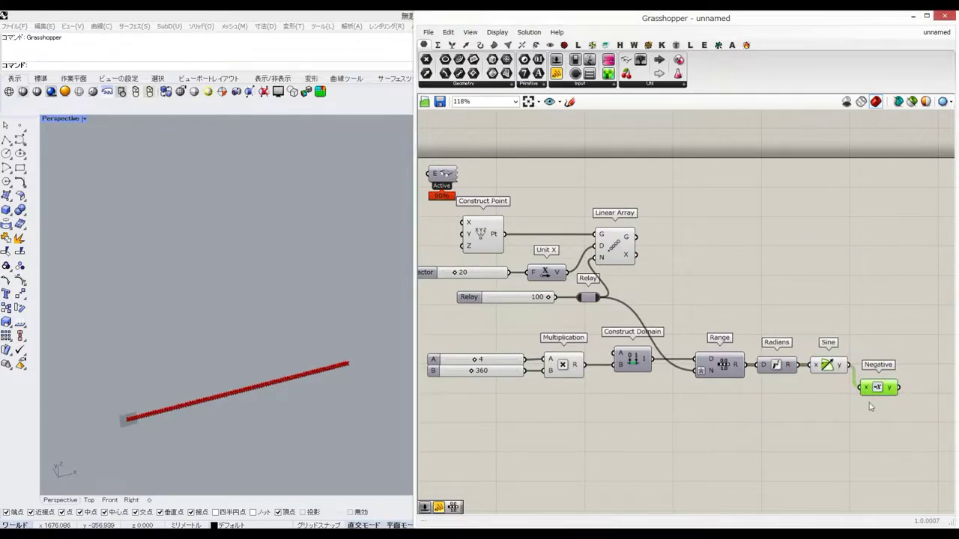
drag(874, 388, 882, 425)
scroll(746, 414, down, 2)
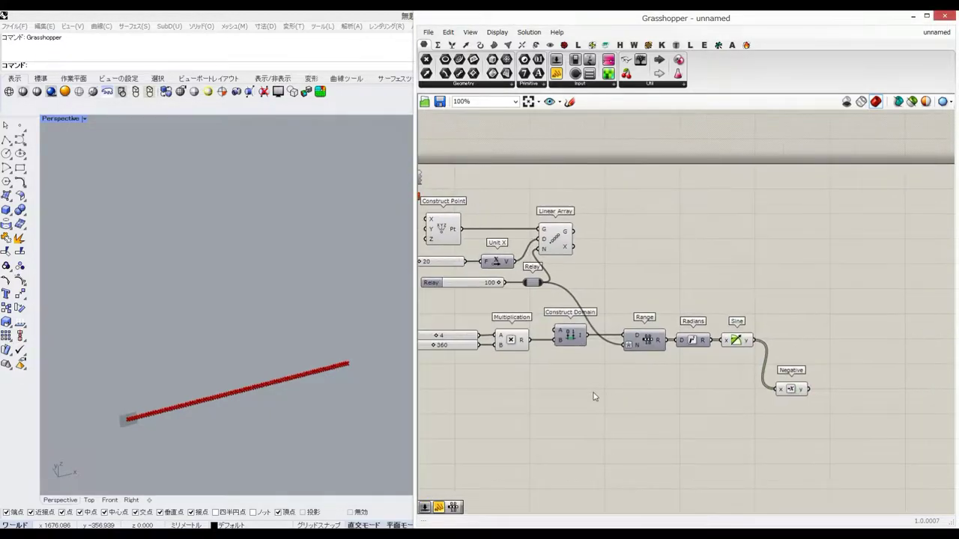
Step: Add a second Range below the first, with the expression x-1 on its N input, fed from the count relay
double_click(592, 391)
text(range)
key(Return)
drag(597, 390, 645, 431)
click(697, 387)
right_drag(646, 430, 646, 411)
right_click(645, 412)
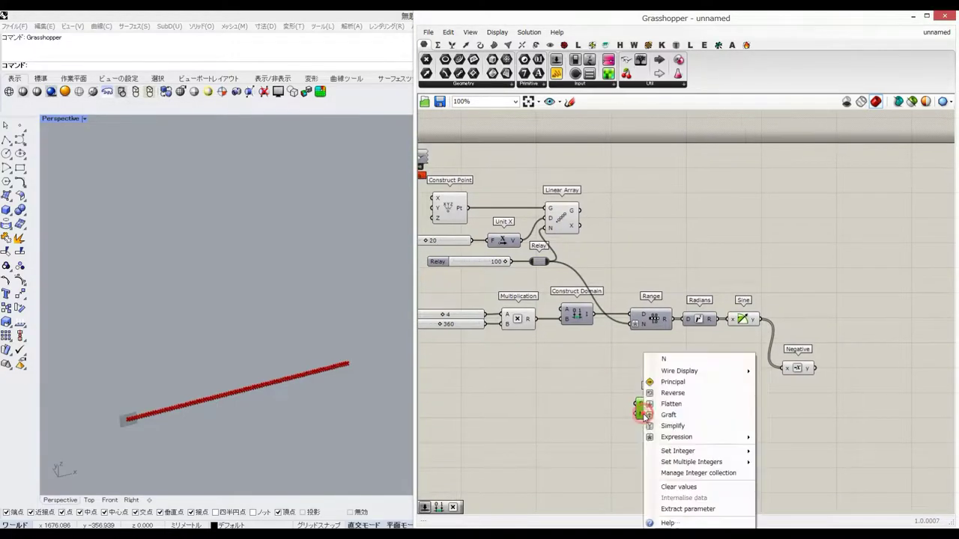
mouse_move(742, 437)
text(x-1)
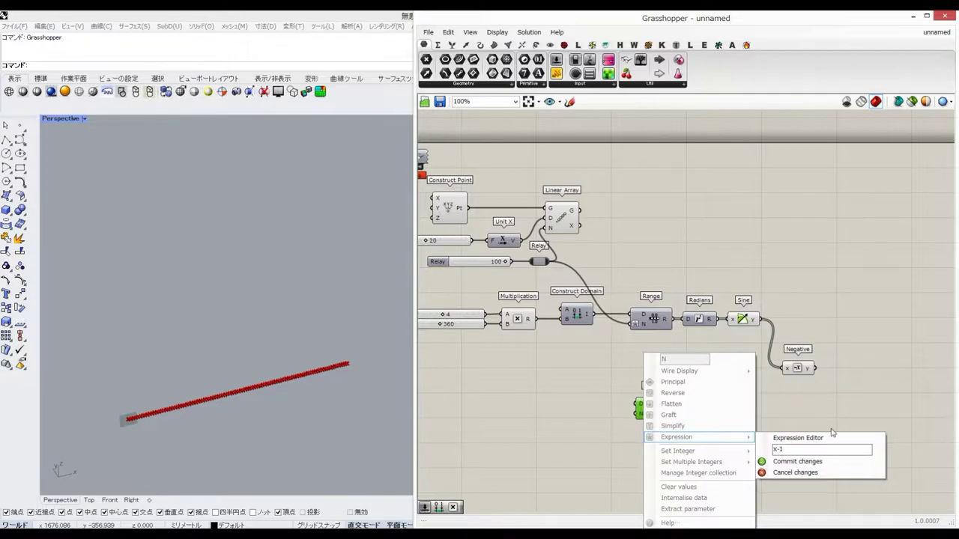
click(797, 461)
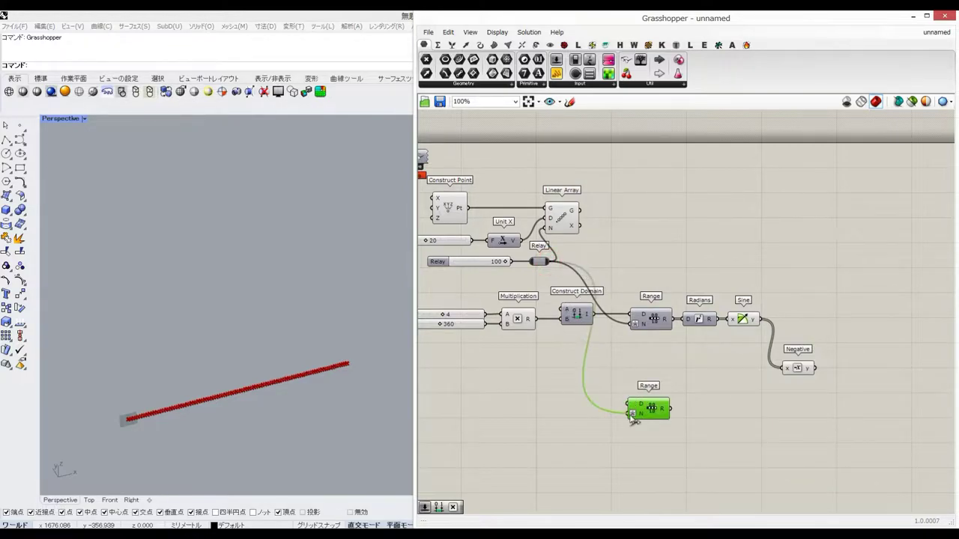
Step: Inspect the second Range's output in a temporary panel, and delete the panel
click(714, 406)
drag(671, 409, 680, 411)
drag(754, 385, 754, 433)
drag(689, 402, 698, 515)
key(Delete)
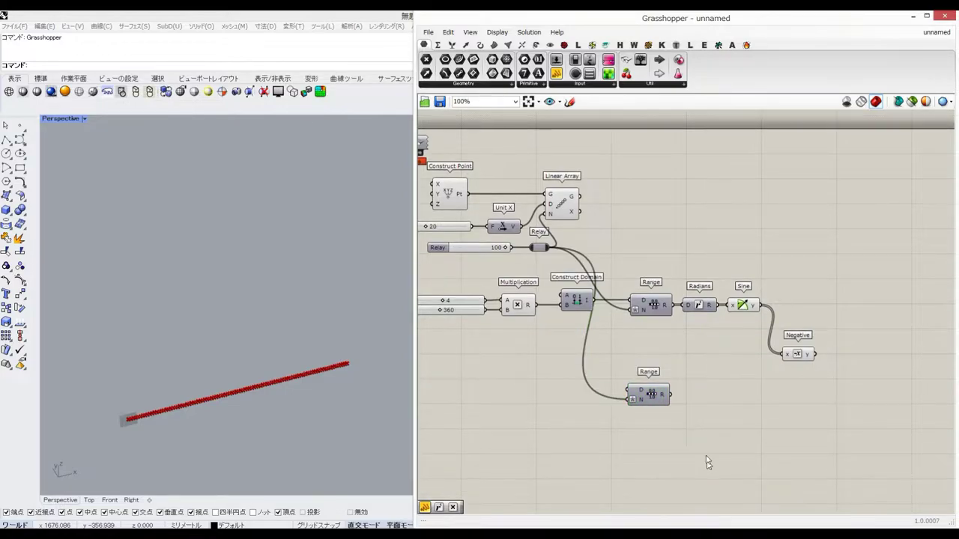
Step: Multiply the second Range's output by a new slider of 200 using a Multiplication component
right_drag(718, 410, 700, 407)
double_click(701, 406)
text(*)
key(Return)
drag(653, 392, 683, 401)
drag(696, 416, 696, 410)
double_click(605, 436)
text(200)
key(Return)
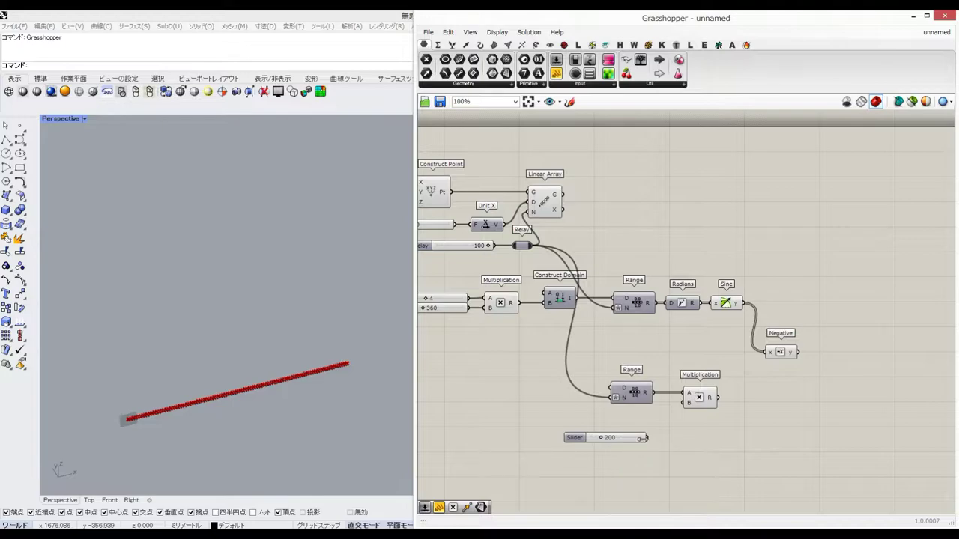
drag(627, 438, 635, 425)
Step: Add two aligned Multiplication components that multiply the Sine and Negative outputs by the scaled second Range
right_drag(776, 397, 680, 390)
double_click(702, 390)
text(*)
key(Return)
drag(701, 390, 755, 400)
drag(746, 330, 747, 304)
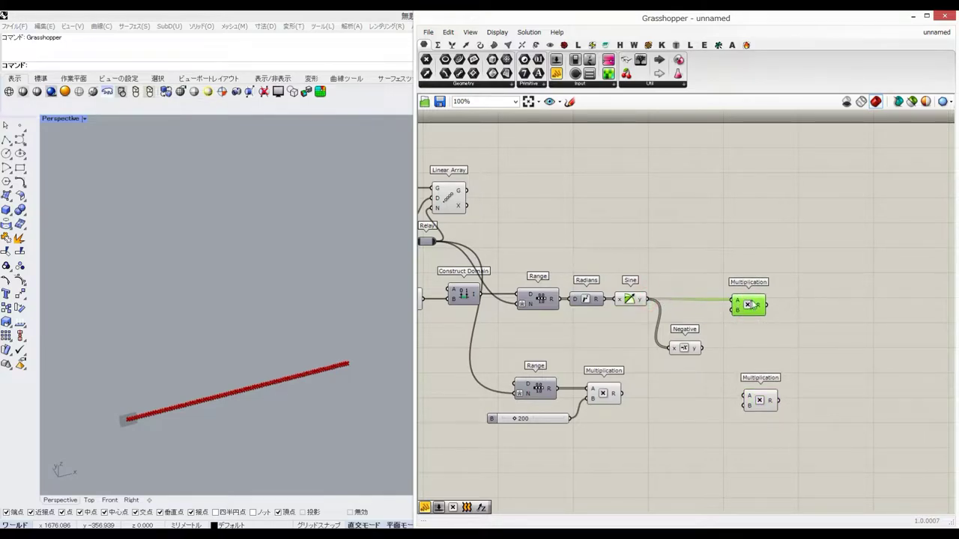
drag(756, 407, 761, 400)
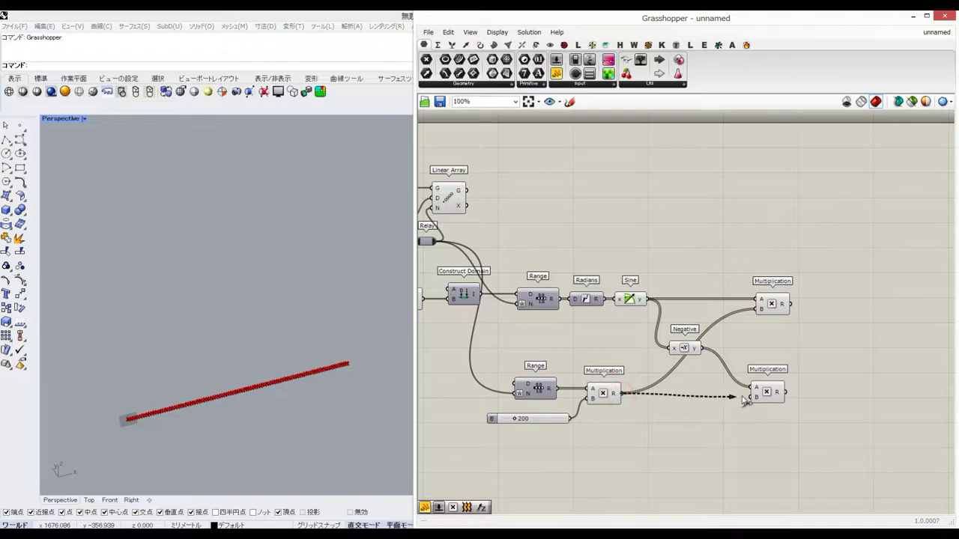
drag(766, 394, 766, 390)
drag(804, 414, 740, 265)
click(759, 289)
click(830, 293)
Step: Add two aligned Unit Z vectors, each taking its factor from one of the two new Multiplication results
right_drag(830, 292, 743, 295)
double_click(776, 298)
text(z)
key(Return)
click(777, 298)
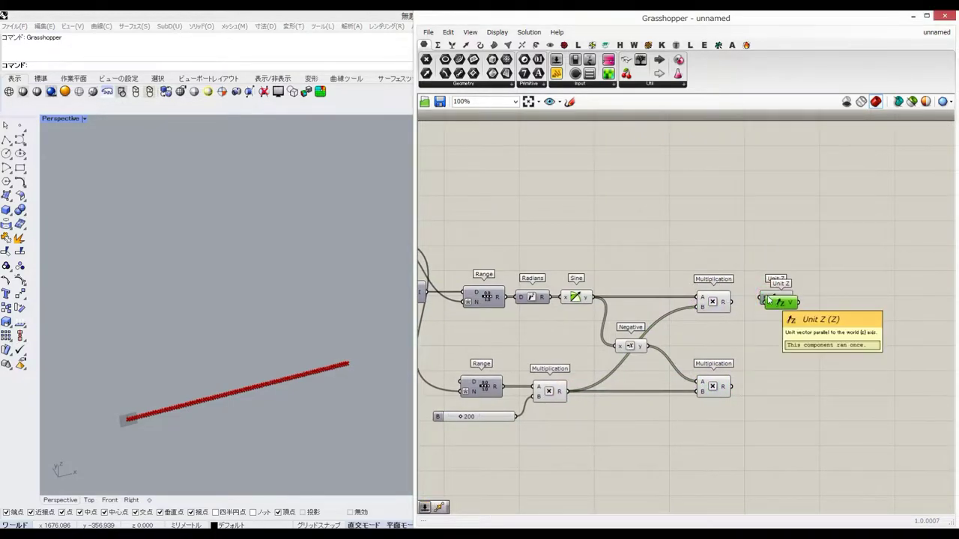
alt+drag(777, 298, 778, 392)
drag(733, 302, 761, 298)
drag(775, 297, 772, 301)
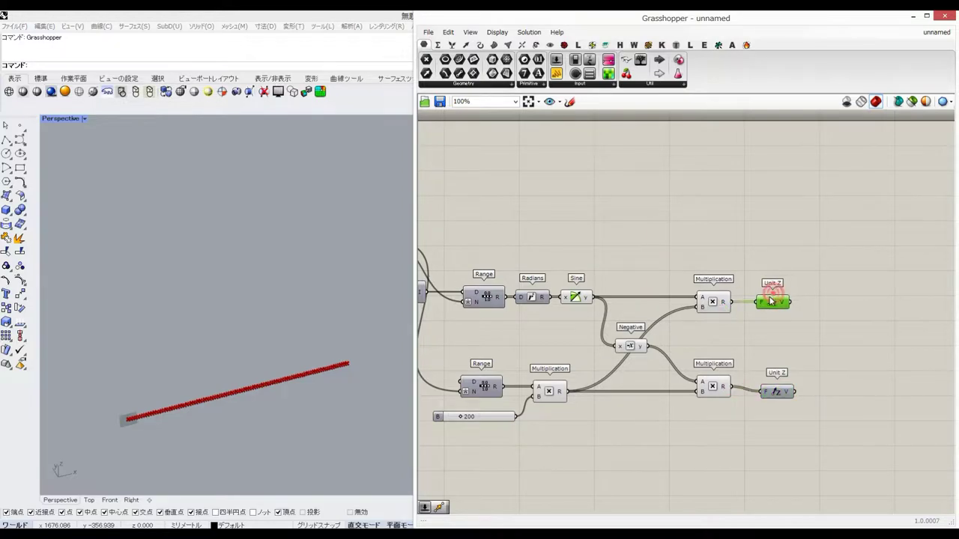
drag(795, 411, 771, 289)
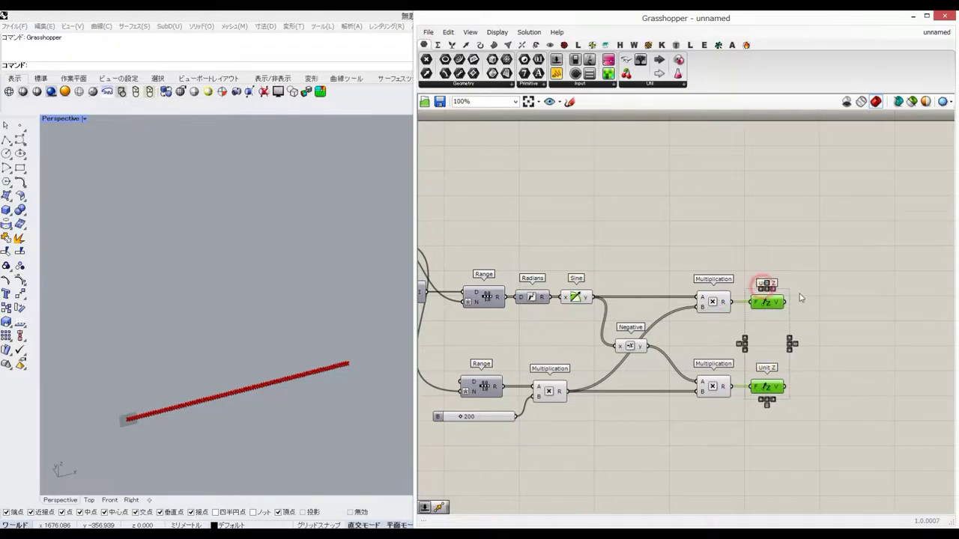
Step: Add two Move components and connect each Unit Z vector to its Move's translation input
double_click(798, 298)
text(move)
key(Return)
key(ctrl+c)
key(ctrl+v)
drag(809, 298, 809, 390)
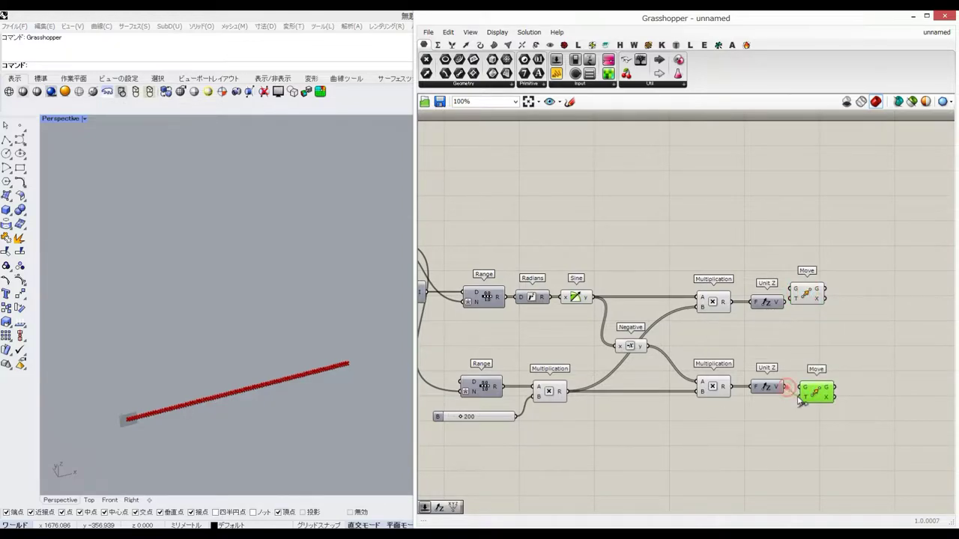
drag(809, 301, 841, 301)
drag(817, 383, 839, 383)
drag(875, 422, 809, 276)
Step: Feed the Linear Array's geometry into both Move components through a relay placed above the chain
click(642, 207)
right_drag(692, 213, 759, 229)
scroll(748, 234, down, 2)
drag(528, 215, 873, 298)
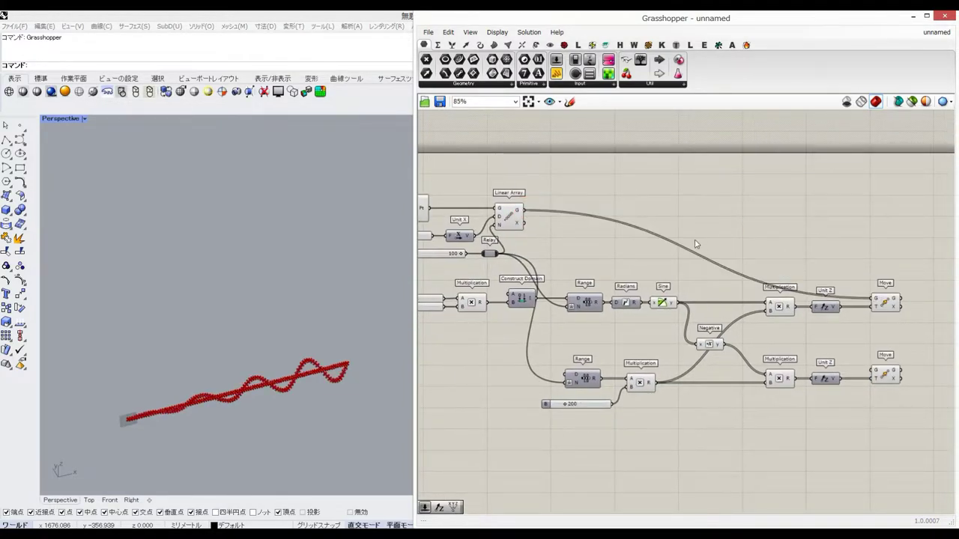
double_click(753, 281)
drag(753, 281, 803, 213)
click(871, 274)
Step: Shift the two Move components further from the Unit Z components and align them with each other
right_drag(871, 273, 771, 256)
drag(841, 373, 765, 267)
drag(784, 285, 847, 287)
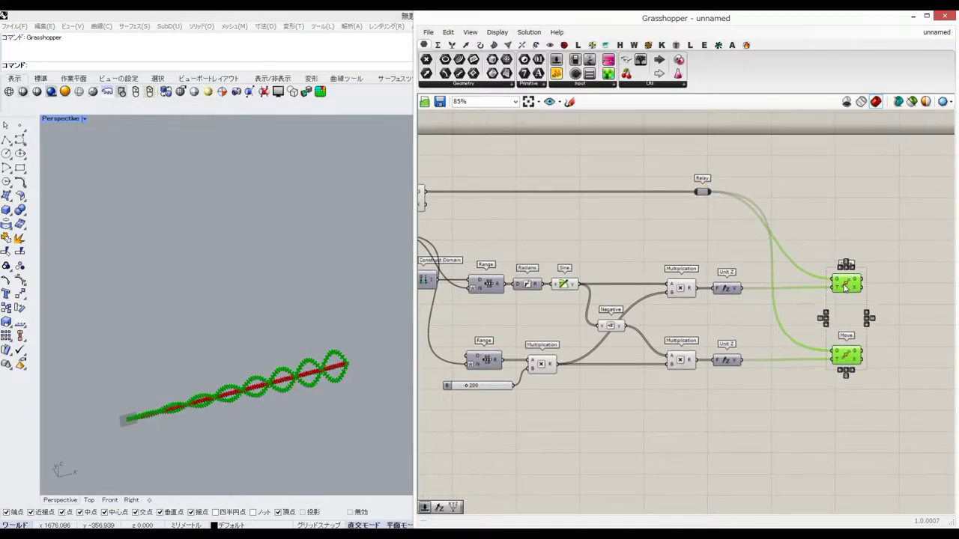
click(845, 284)
drag(846, 352, 847, 352)
click(845, 312)
drag(878, 381, 821, 256)
click(794, 220)
Step: Add an Interpolate curve component next to the upper Move and place a copy of it beside the lower Move
scroll(708, 268, down, 2)
right_drag(657, 263, 571, 299)
double_click(733, 300)
text(inter)
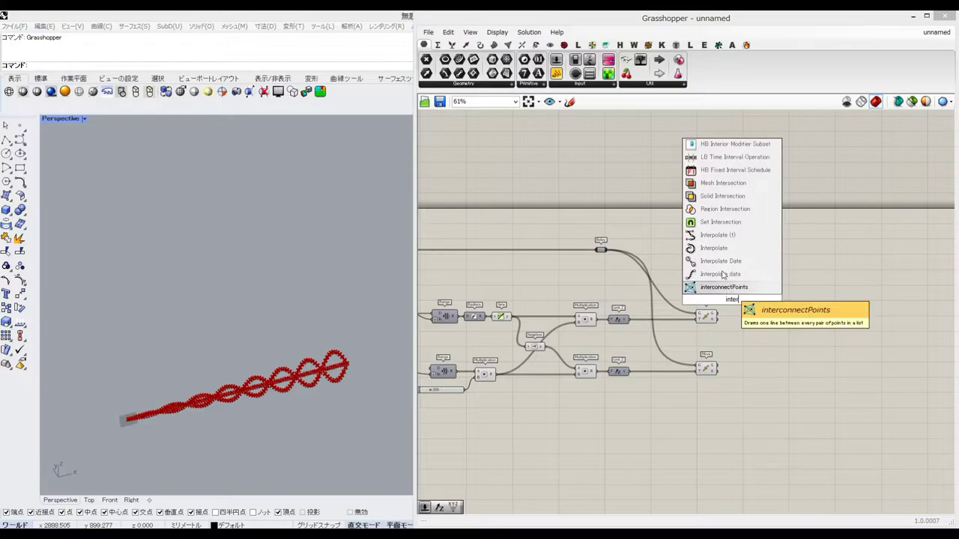
click(723, 250)
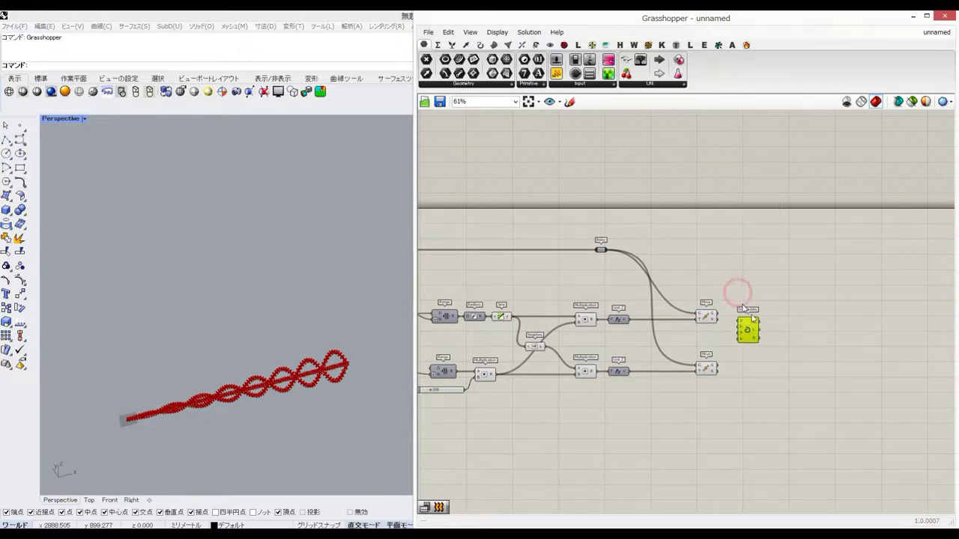
key(ctrl+c)
key(ctrl+v)
scroll(691, 342, up, 4)
drag(791, 342, 784, 430)
Step: Connect each Move's geometry output to the vertices input of its Interpolate component and line the two components up
drag(742, 288, 818, 304)
drag(769, 390, 778, 397)
drag(800, 404, 821, 394)
drag(874, 444, 775, 261)
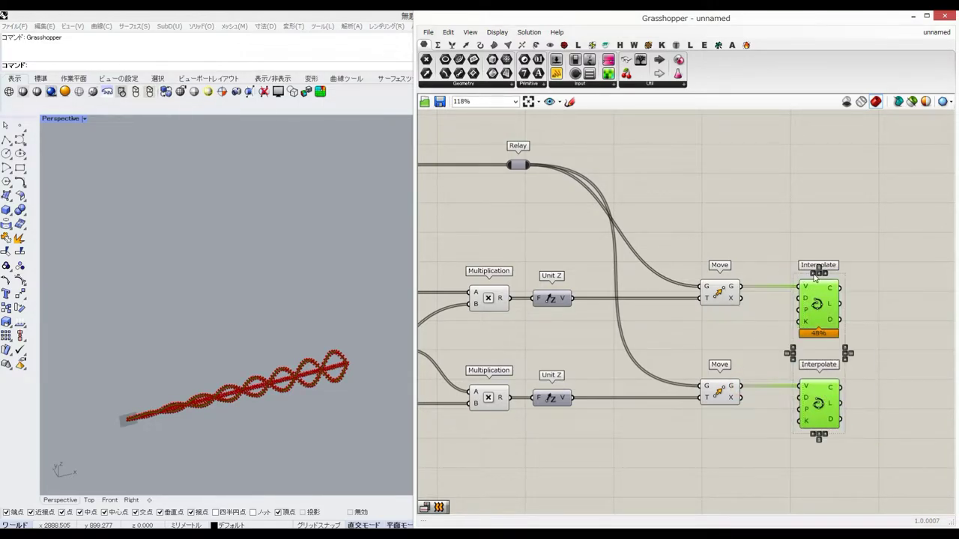
Step: Turn off the preview of every component in the definition except the two Interpolate components
scroll(803, 208, down, 4)
drag(813, 197, 507, 333)
middle_click(608, 317)
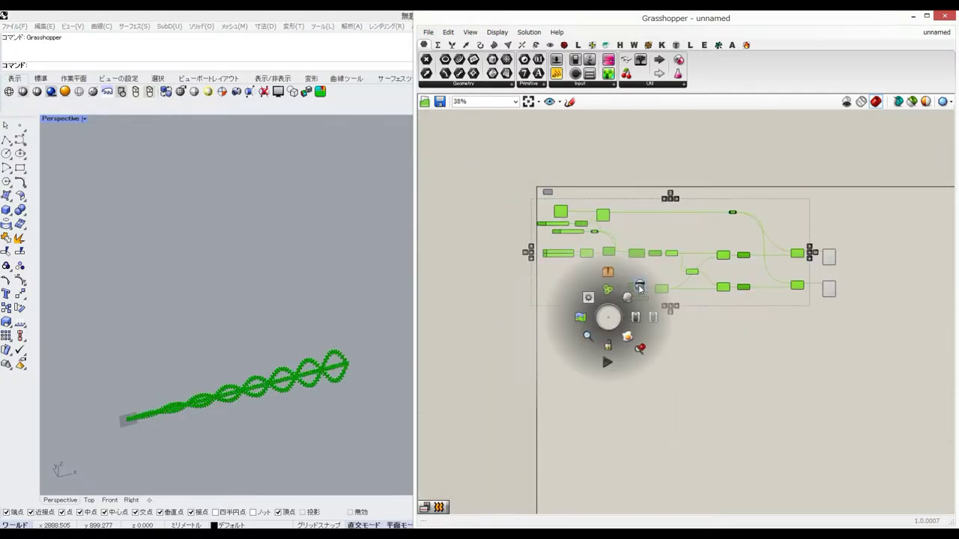
click(639, 287)
right_drag(787, 342, 763, 343)
Step: Check in the viewport which wave curve each of the two Interpolate components produces
scroll(771, 259, up, 9)
right_drag(936, 243, 841, 274)
click(831, 279)
click(745, 322)
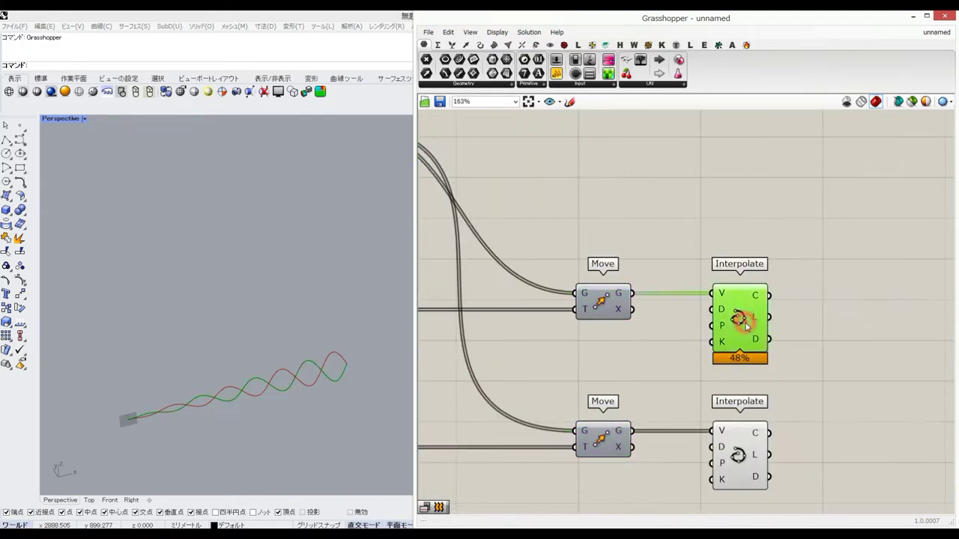
click(738, 466)
click(711, 250)
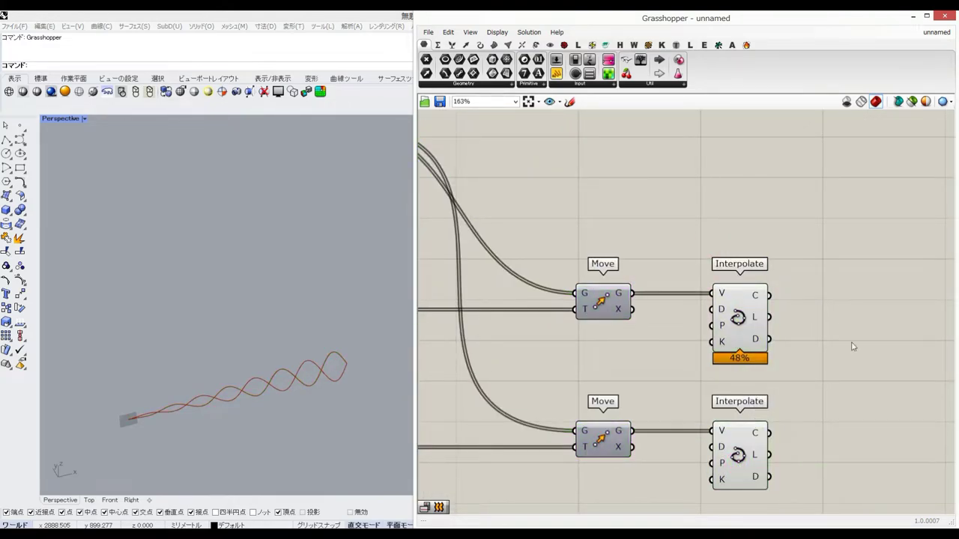
Step: Add a Move component beyond the lower Interpolate and feed that Interpolate's curve into its geometry input
double_click(859, 369)
text(move)
key(Return)
drag(854, 374, 901, 459)
right_drag(892, 453, 842, 332)
drag(841, 332, 890, 319)
Step: Drive the new Move's translation with a Unit Y component whose factor comes from a slider set to 800
double_click(798, 394)
text(y)
key(Return)
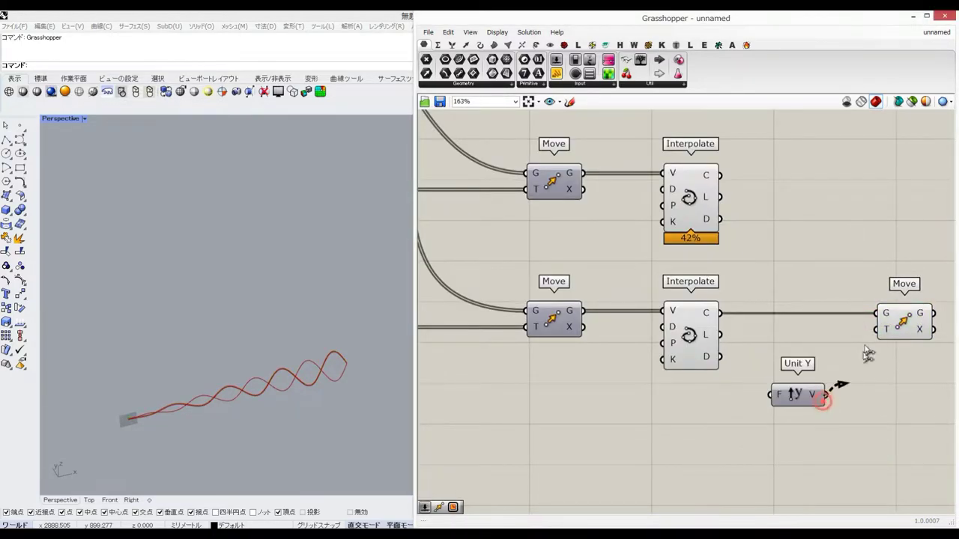
double_click(731, 415)
text(800)
key(Return)
drag(740, 407, 671, 403)
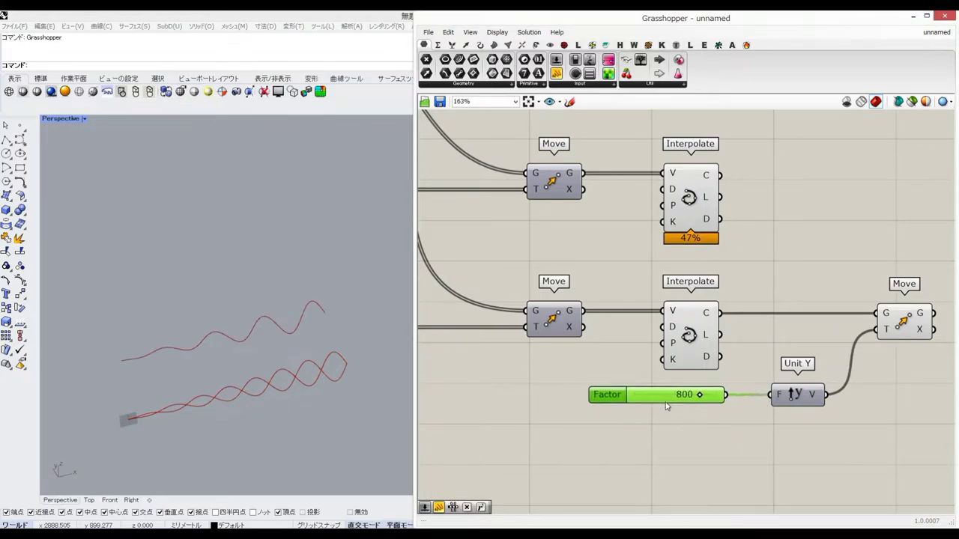
Step: Turn off the preview of the lower Interpolate and compare the upper curve with the moved one
click(688, 329)
drag(686, 325, 689, 323)
click(797, 249)
right_drag(787, 267, 768, 269)
right_drag(248, 396, 271, 391)
click(686, 202)
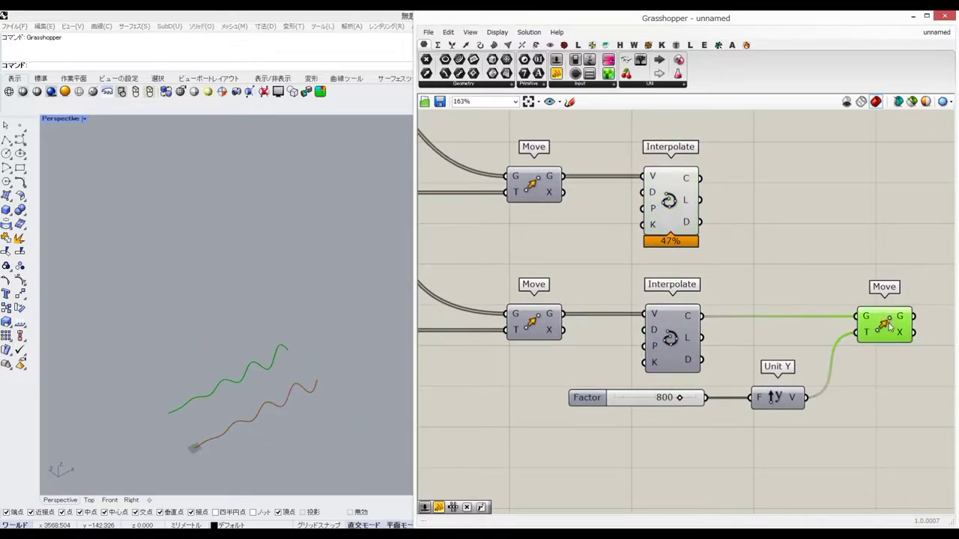
click(868, 246)
Step: Add a Ruled Surface component between the upper Interpolate's curve (A) and the moved curve (B)
right_drag(868, 246, 746, 247)
double_click(746, 246)
text(ru)
click(733, 219)
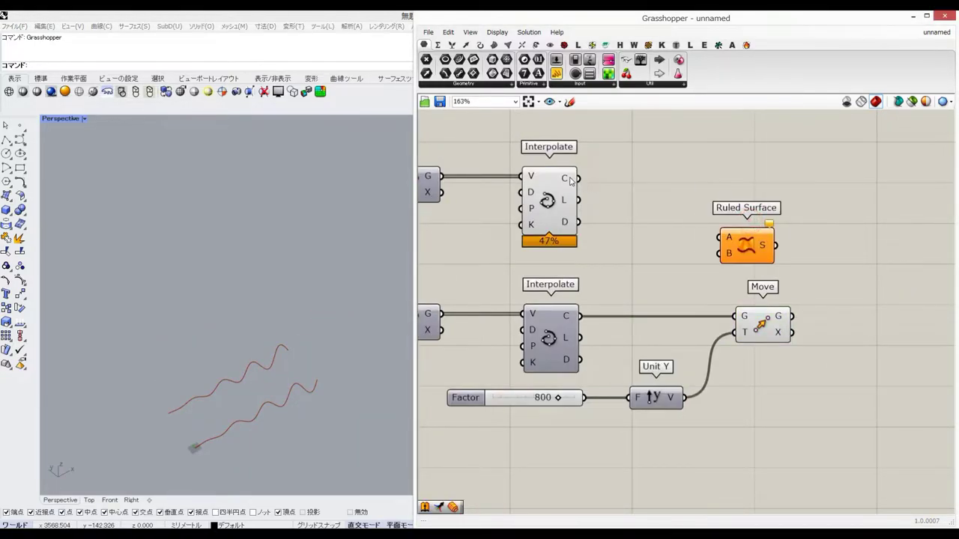
drag(729, 239, 725, 238)
drag(753, 239, 919, 189)
drag(801, 284, 792, 316)
click(847, 329)
Step: Examine the shape of the ruled surface spanning the two wave curves
scroll(242, 425, up, 1)
click(242, 425)
right_drag(629, 265, 531, 296)
scroll(531, 295, down, 2)
shift+right_drag(285, 385, 244, 303)
scroll(221, 301, up, 8)
scroll(221, 301, down, 3)
scroll(447, 293, down, 3)
Step: Set the amplitude slider feeding the lower Multiplication component to 200
right_drag(562, 278, 870, 267)
right_drag(525, 314, 676, 295)
right_drag(546, 256, 575, 282)
drag(470, 231, 472, 235)
right_drag(685, 286, 626, 276)
drag(571, 329, 572, 330)
double_click(572, 330)
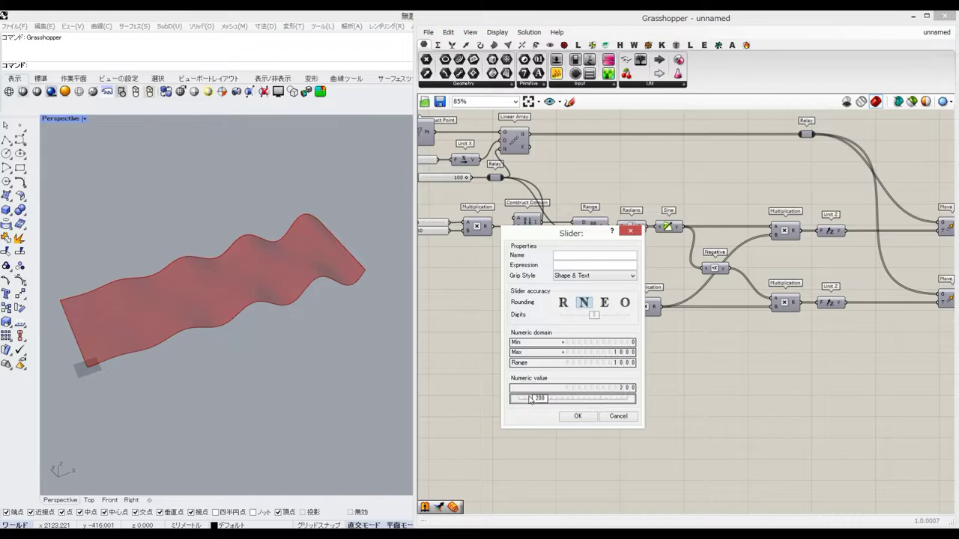
click(576, 416)
Step: Add a YZ Plane component above the chain near the relay that carries the array points
right_drag(899, 431, 433, 435)
right_drag(782, 278, 723, 279)
right_drag(427, 133, 874, 226)
scroll(749, 257, down, 1)
double_click(765, 263)
text(yz)
key(Return)
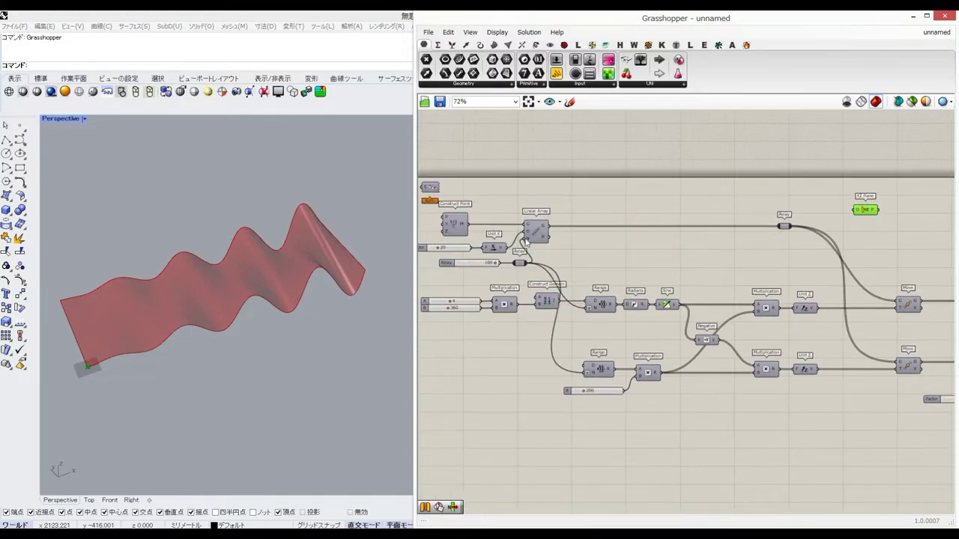
Step: Turn on the Linear Array's preview and connect the relay's output to the YZ Plane's origin input
right_click(543, 232)
right_click(537, 227)
click(567, 245)
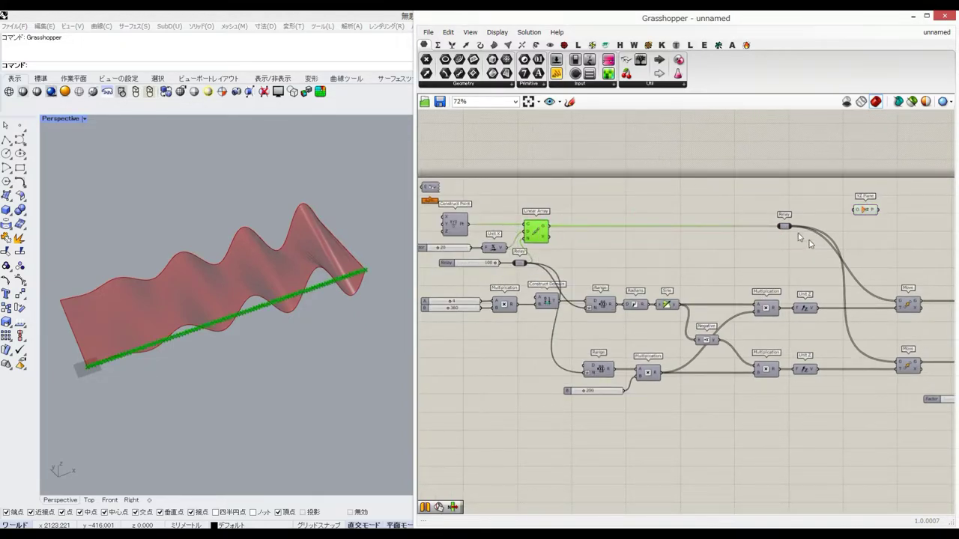
click(865, 210)
Step: Set the preview plane size to 1000 and check the planes across the surface
click(497, 32)
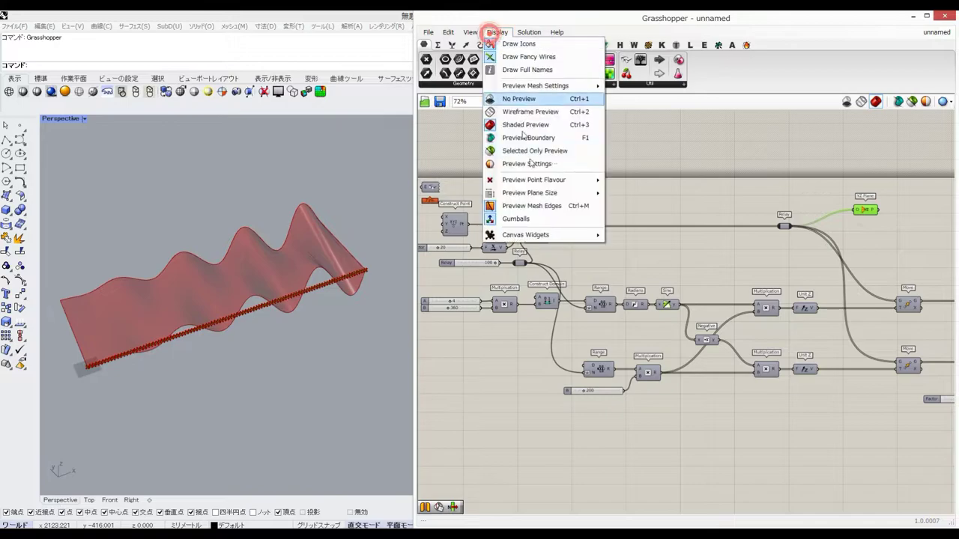
mouse_move(539, 193)
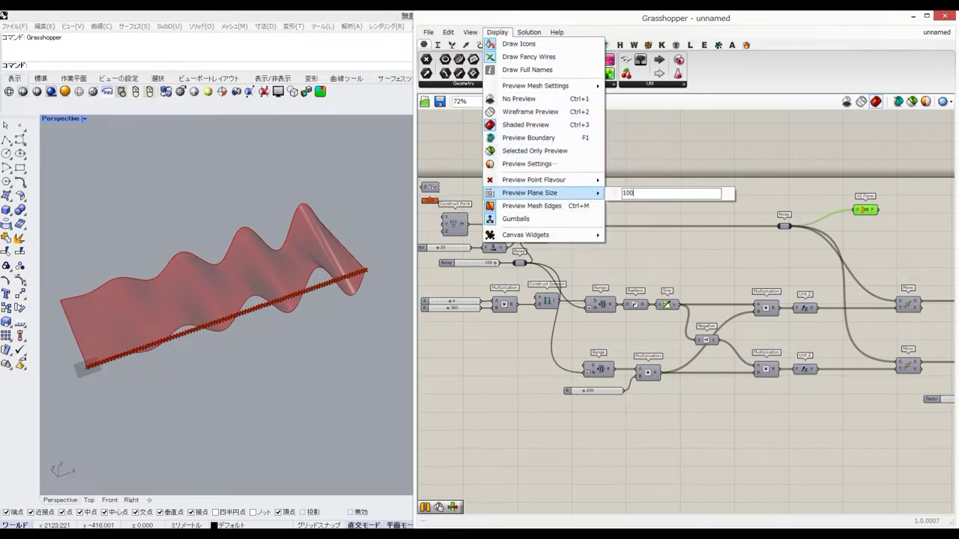
text(0)
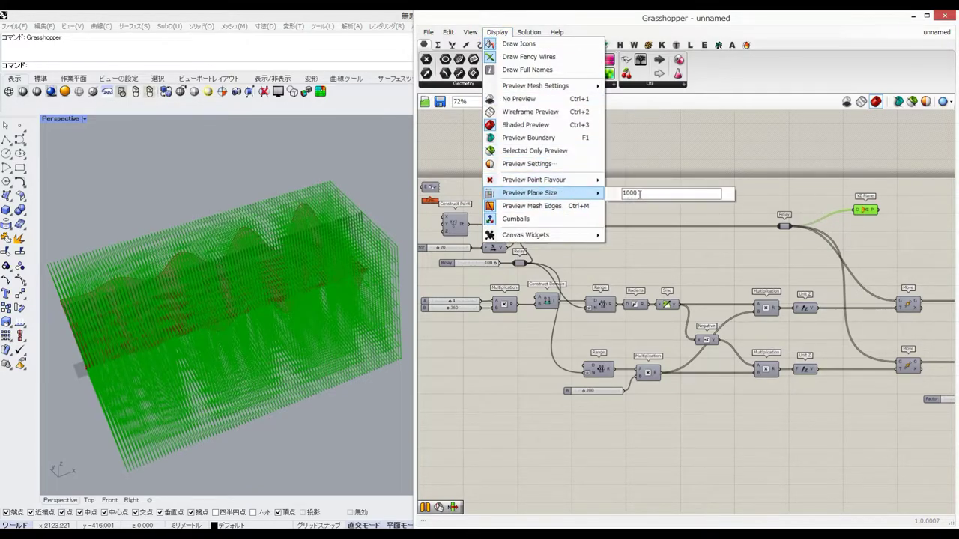
click(668, 139)
scroll(240, 311, up, 6)
scroll(202, 339, down, 8)
Step: Shift the YZ Plane component further along the chain and turn off its preview
right_drag(841, 244, 567, 294)
drag(611, 253, 814, 270)
right_click(816, 269)
click(835, 286)
Step: Turn off the preview of the Linear Array component again
right_drag(834, 289, 717, 295)
right_drag(568, 269, 898, 274)
right_drag(777, 264, 911, 251)
click(636, 274)
middle_click(699, 235)
click(774, 260)
Step: Place YZ Plane above the Ruled Surface and feed both outputs into a new Brep | Plane component
right_drag(800, 255, 221, 255)
drag(586, 272, 635, 272)
double_click(686, 321)
text(breppla)
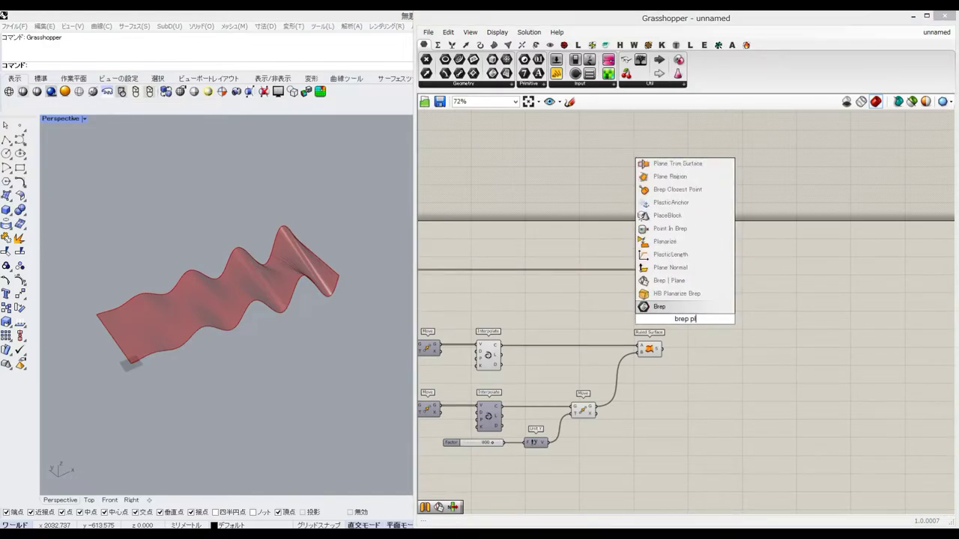
click(663, 278)
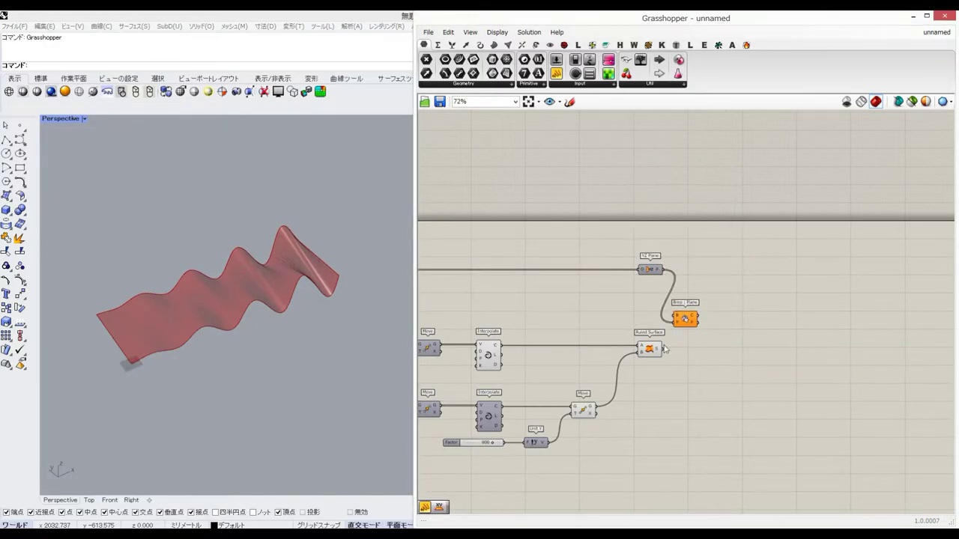
drag(676, 321, 677, 321)
drag(688, 319, 734, 347)
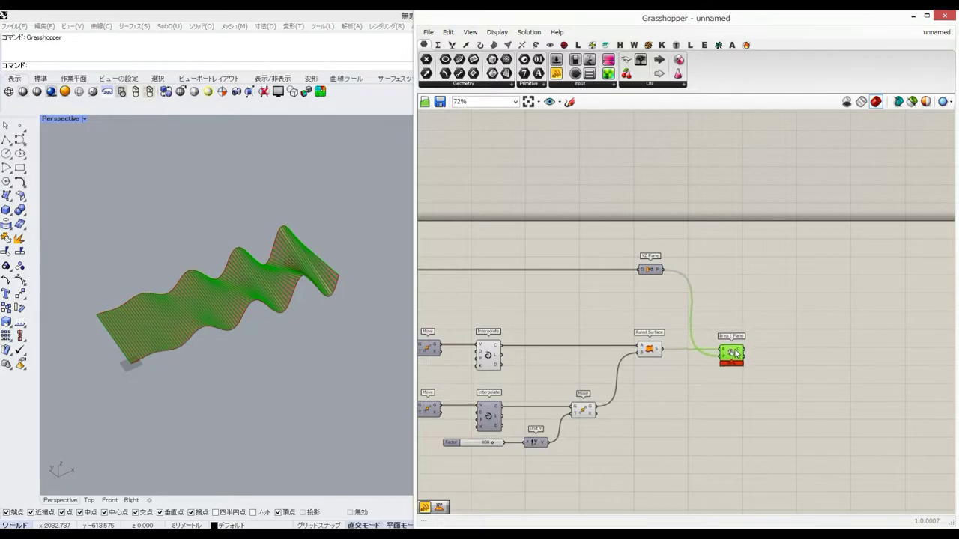
scroll(247, 345, up, 5)
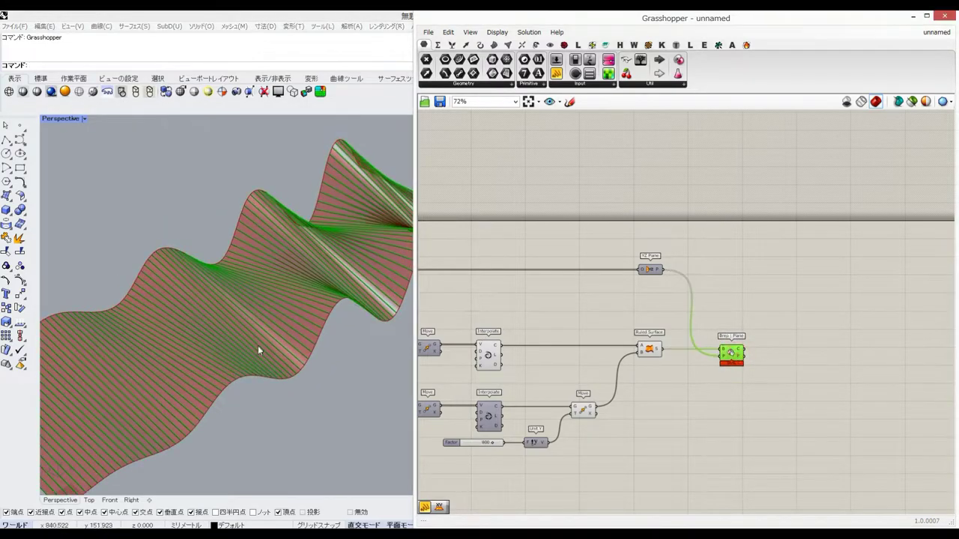
scroll(248, 367, down, 8)
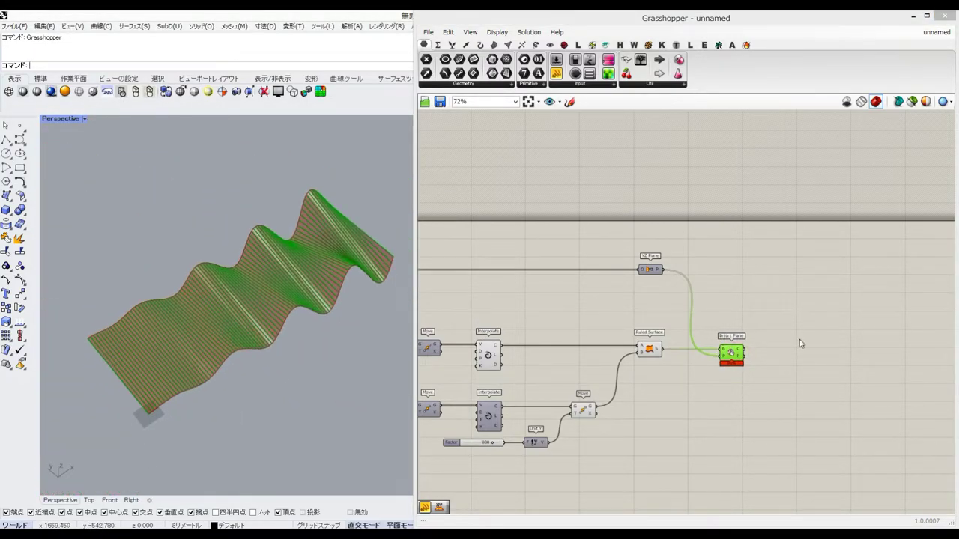
Step: Add a Project component beyond Brep | Plane and feed the section curves into its geometry input
double_click(799, 343)
text(pro)
click(792, 300)
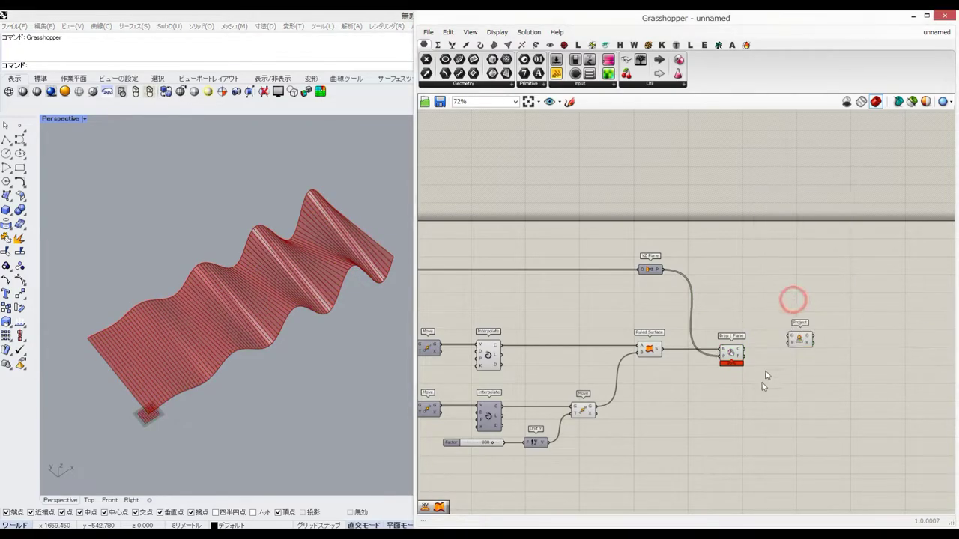
drag(786, 339, 790, 338)
drag(798, 340, 803, 355)
Step: Add an XY Plane component below Brep | Plane and connect it to the Project component's plane input
double_click(743, 411)
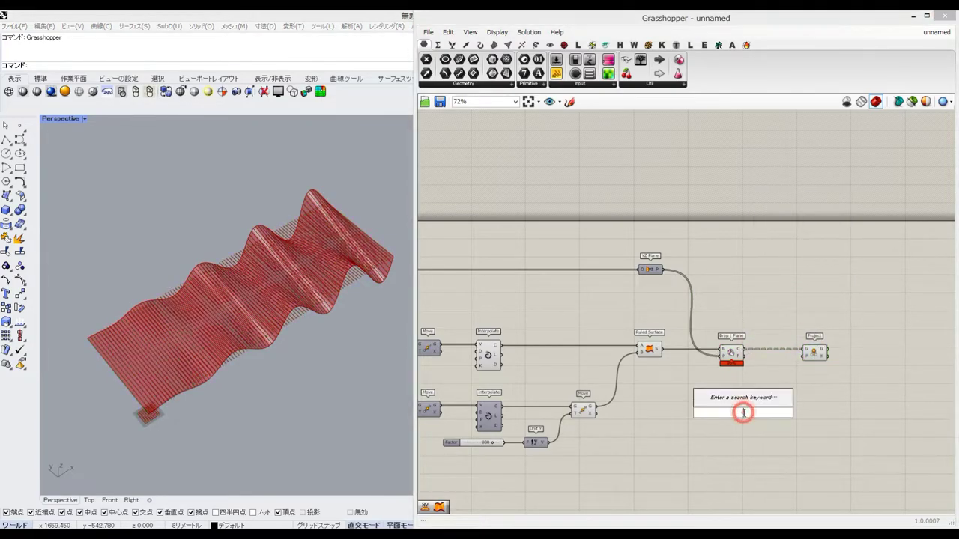
text(xy)
key(Return)
drag(744, 412, 759, 387)
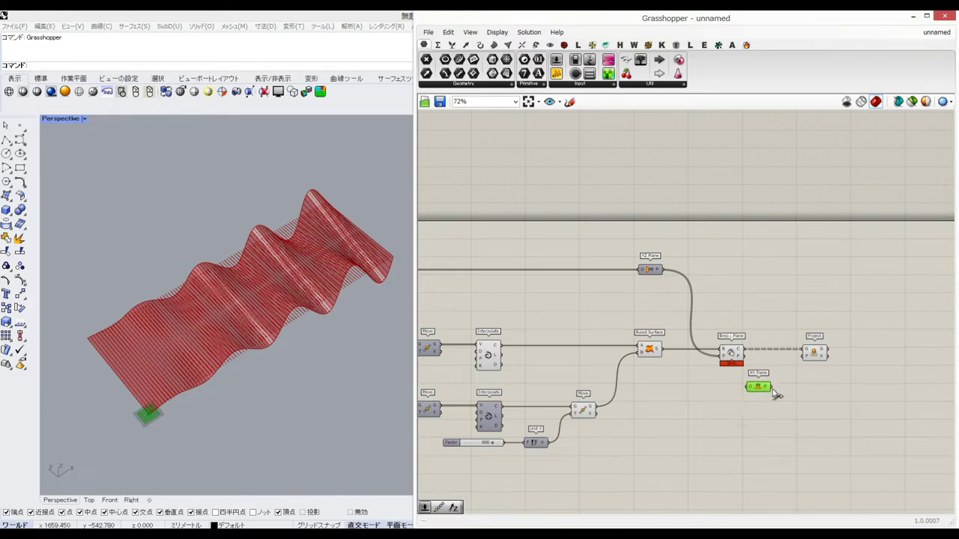
Step: Drive the XY Plane's origin with a Unit Z component whose factor slider is set to -250
double_click(699, 408)
key(Return)
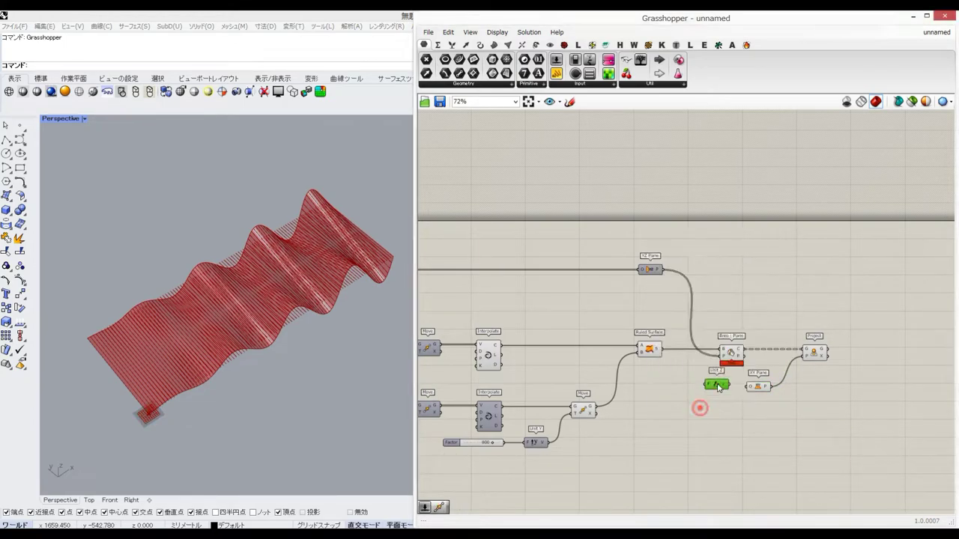
double_click(686, 414)
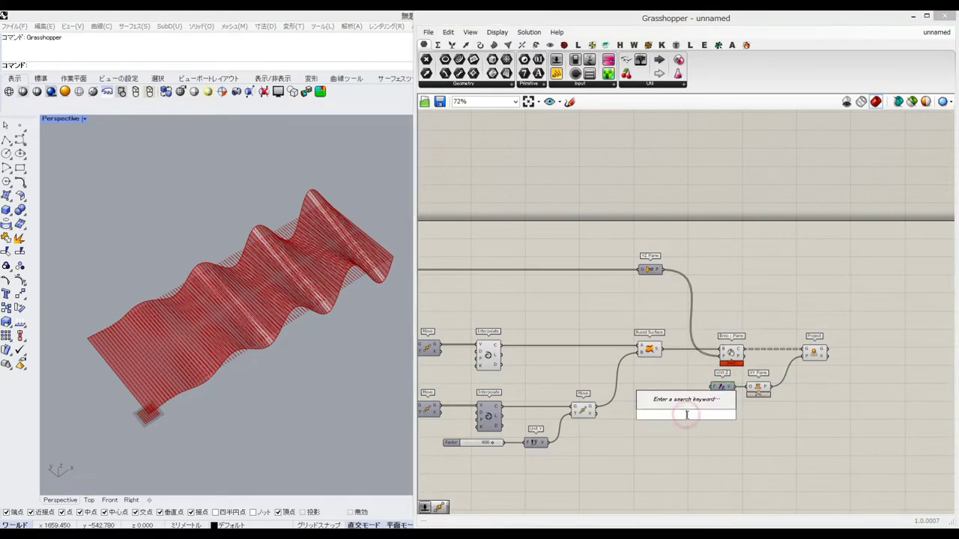
text(-250.)
key(Return)
scroll(704, 414, up, 3)
drag(693, 381, 713, 369)
drag(644, 389, 663, 397)
right_drag(260, 372, 244, 320)
click(750, 314)
click(891, 314)
click(832, 262)
Step: Add a second Ruled Surface between the Brep | Plane section curves (A) and their projected copies (B)
right_drag(161, 251, 318, 348)
scroll(143, 288, up, 2)
right_drag(926, 287, 706, 310)
double_click(706, 311)
text(ruled)
key(Return)
drag(662, 335, 637, 385)
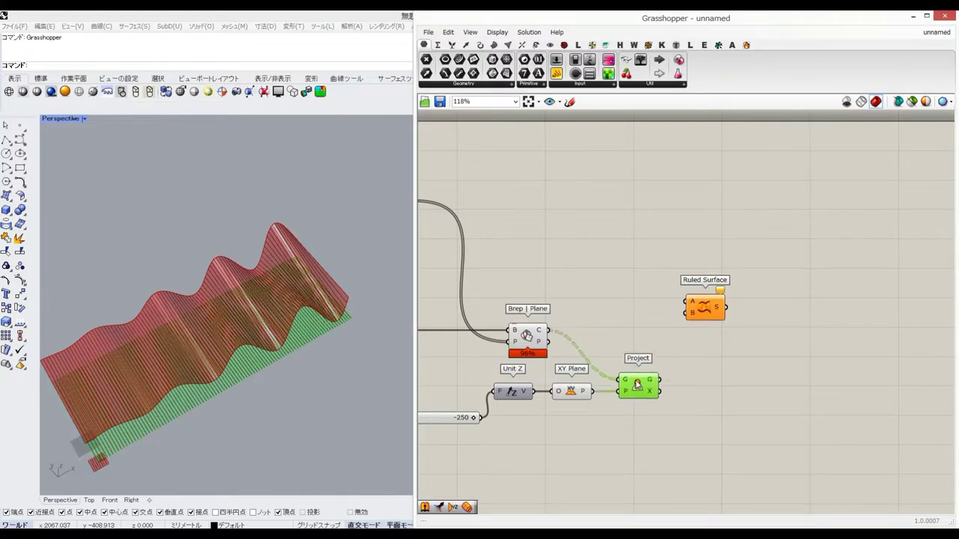
drag(679, 308, 686, 302)
drag(712, 308, 724, 342)
right_drag(267, 385, 483, 314)
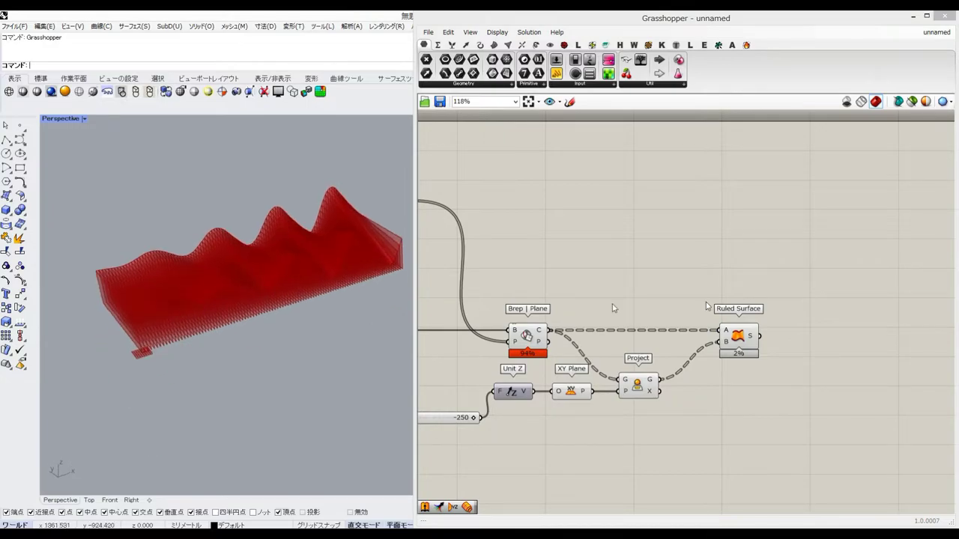
Step: Turn off the preview of all components before the final Ruled Surface and inspect the resulting ribs
right_drag(720, 271, 769, 272)
scroll(779, 267, down, 7)
drag(767, 255, 562, 365)
middle_click(605, 360)
click(638, 330)
right_drag(284, 276, 199, 297)
scroll(270, 277, up, 6)
scroll(263, 271, down, 4)
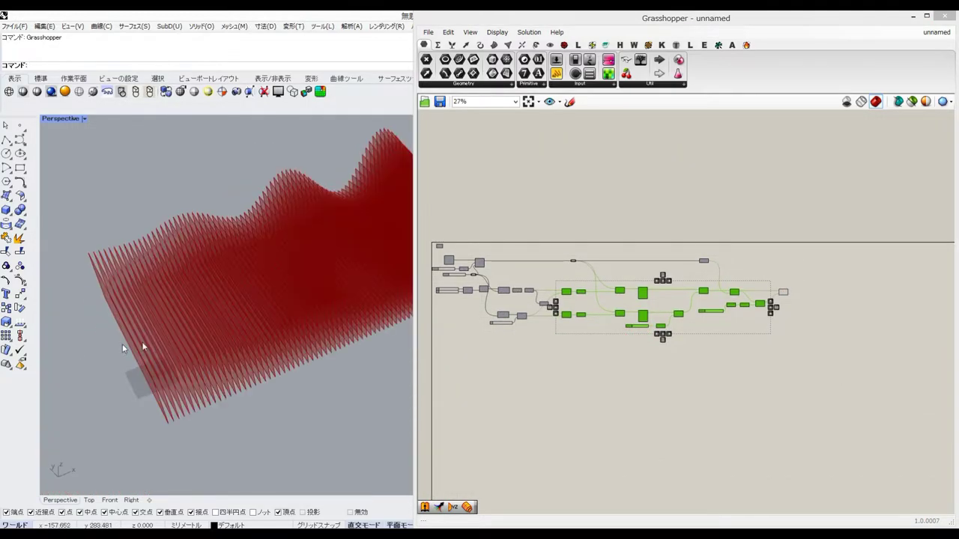
scroll(781, 312, up, 4)
Step: Add an Offset Surface component with S, D, B and C inputs and feed the final Ruled Surface into S
right_drag(804, 281, 694, 310)
scroll(694, 310, up, 5)
click(691, 300)
double_click(691, 300)
text(offse)
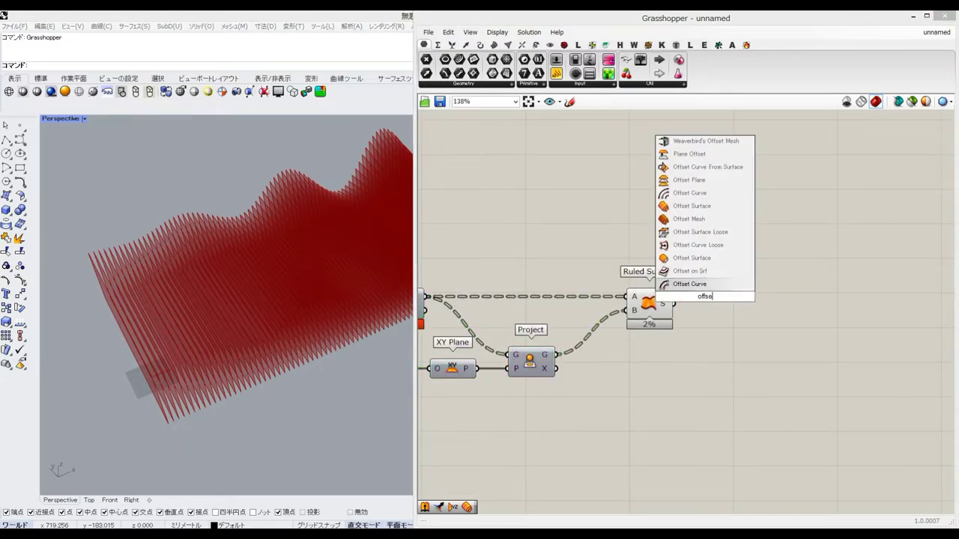
click(689, 205)
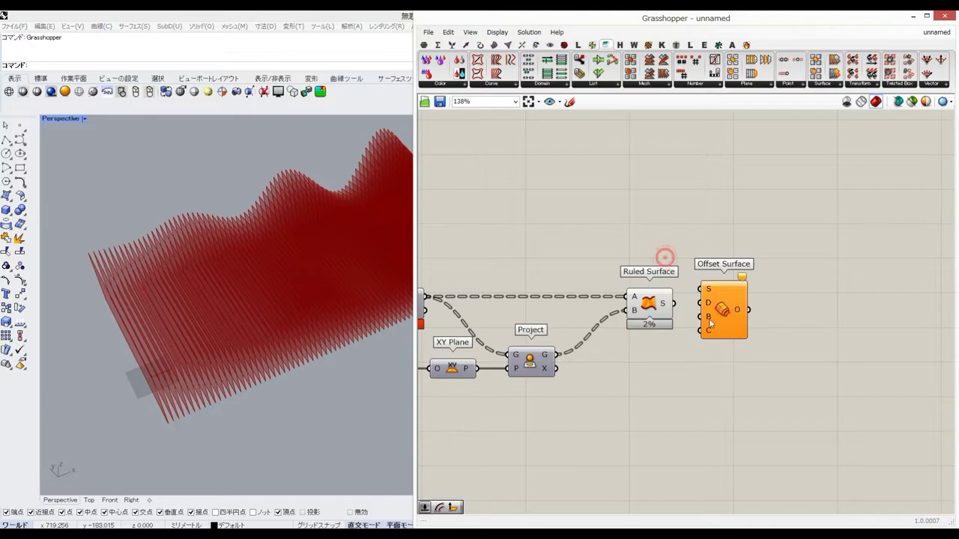
drag(673, 304, 796, 324)
Step: Add a slider set to 5 and connect it to the Offset Surface's distance input
double_click(686, 376)
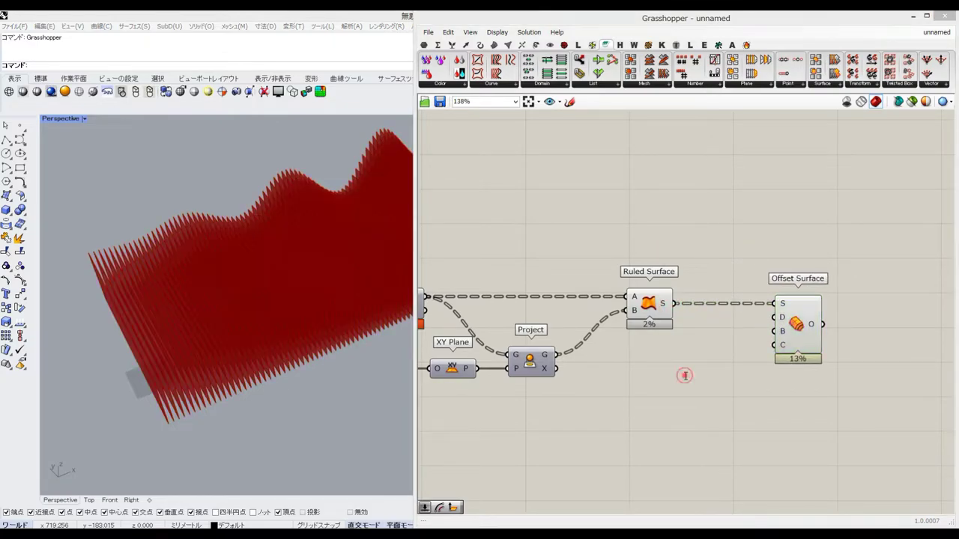
text(5)
key(Return)
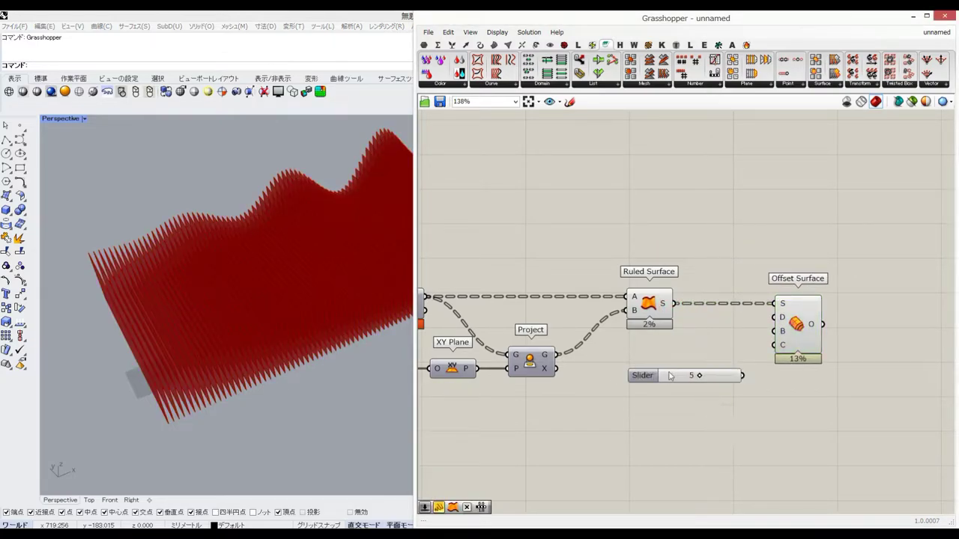
scroll(310, 321, up, 5)
drag(743, 375, 773, 317)
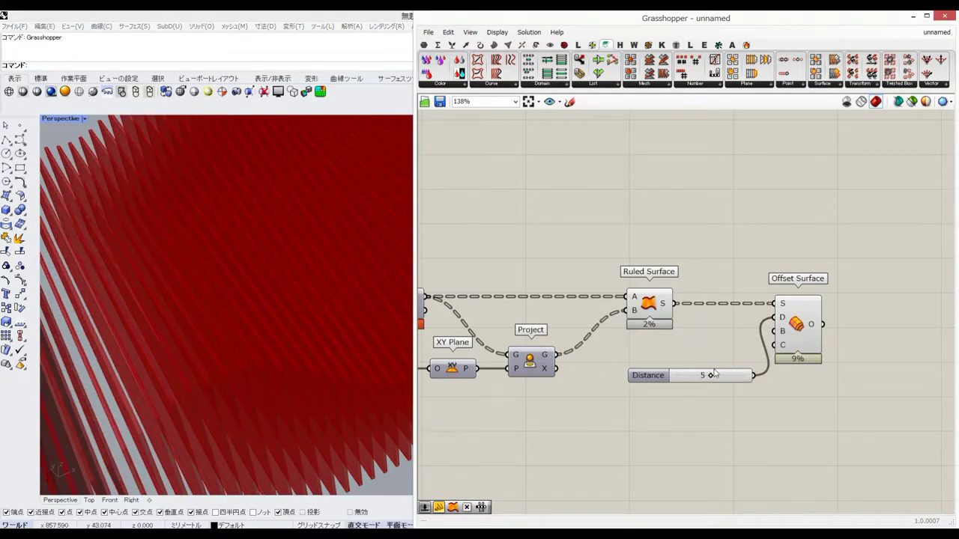
Step: Route the distance slider through a Negative component into the Offset Surface's B input and tidy the components
drag(728, 377, 704, 375)
double_click(722, 421)
text(neg)
key(Return)
drag(722, 422, 740, 403)
drag(795, 324, 837, 323)
drag(747, 405, 787, 374)
drag(813, 341, 839, 327)
drag(619, 373, 613, 373)
drag(773, 378, 775, 379)
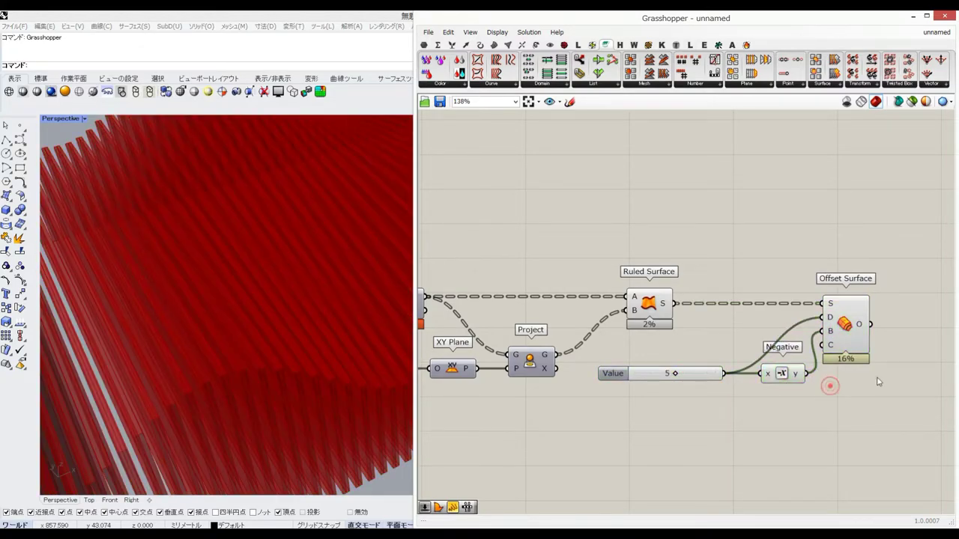
Step: Add a Colour Swatch component and a Custom Preview whose G input is fed by the Offset Surface output
right_drag(875, 377, 697, 376)
click(332, 346)
scroll(213, 359, down, 8)
double_click(745, 337)
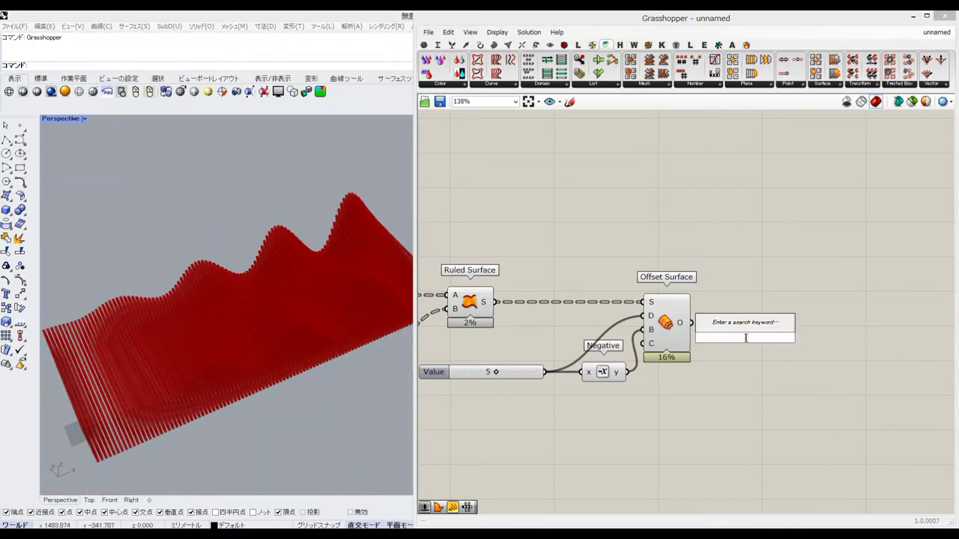
text(colou)
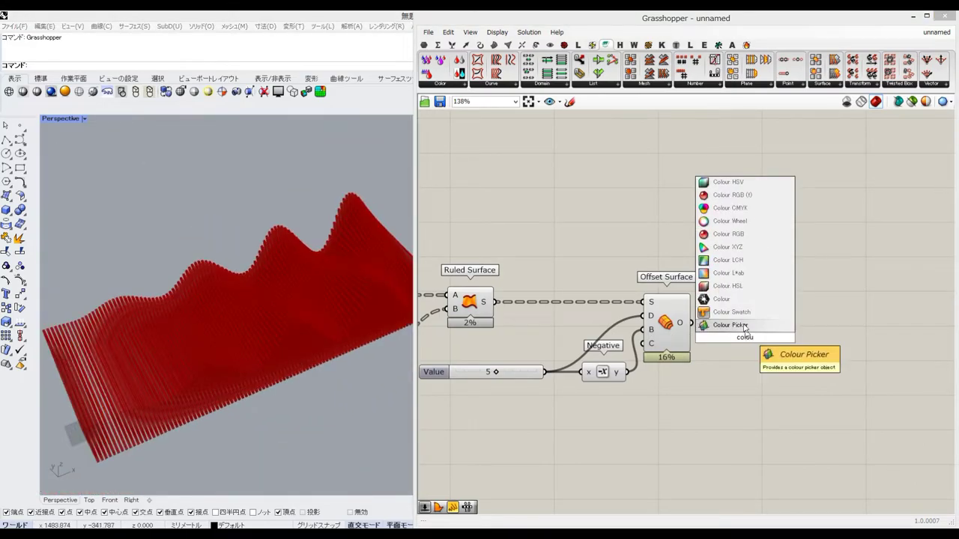
click(730, 312)
double_click(746, 311)
text(cus)
click(737, 260)
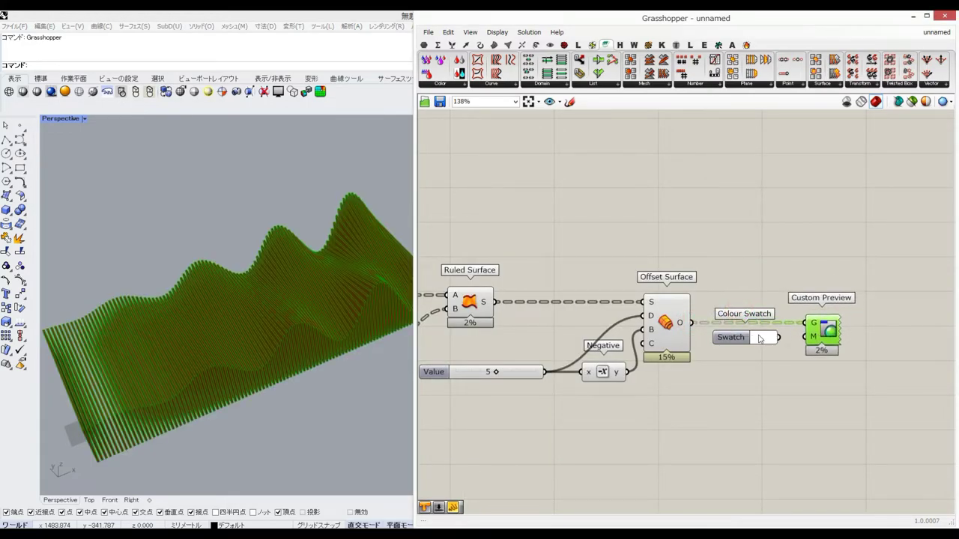
click(773, 353)
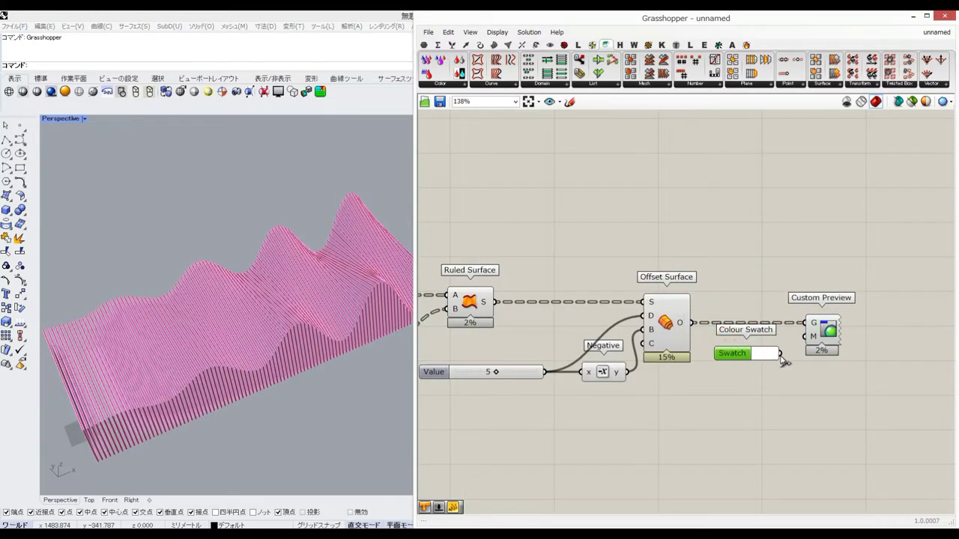
Step: Connect the white swatch to the Custom Preview's M input and turn off the preview of the other components
scroll(764, 254, down, 6)
key(ctrl+a)
middle_click(543, 316)
click(569, 285)
click(641, 324)
scroll(815, 276, up, 6)
click(716, 238)
scroll(292, 306, down, 4)
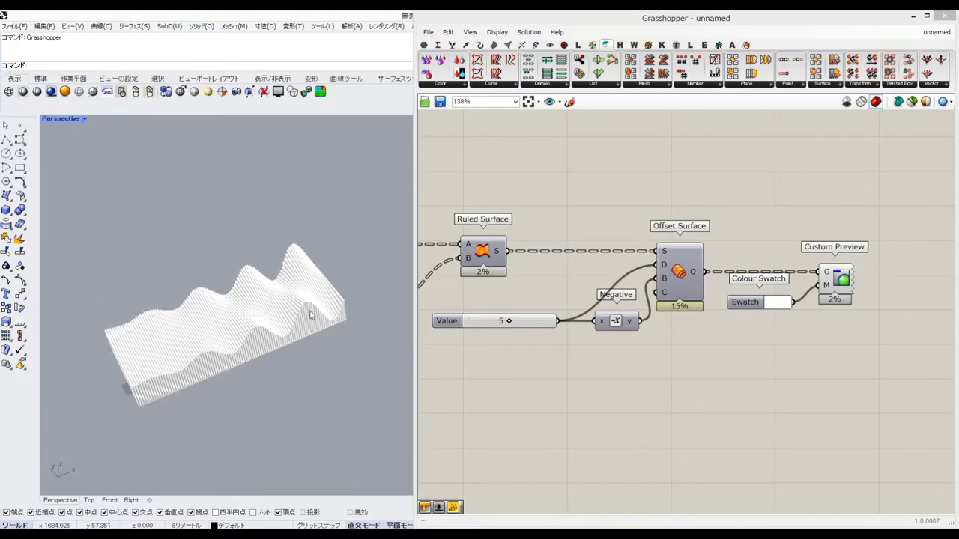
Step: Enlarge the Rhino viewport and bake the white ribs from the Custom Preview component into Rhino
drag(415, 324, 528, 323)
scroll(246, 327, up, 8)
scroll(247, 326, down, 5)
mouse_move(248, 325)
right_down()
mouse_move(278, 303)
mouse_move(243, 342)
right_up()
right_drag(891, 352, 658, 361)
right_click(705, 285)
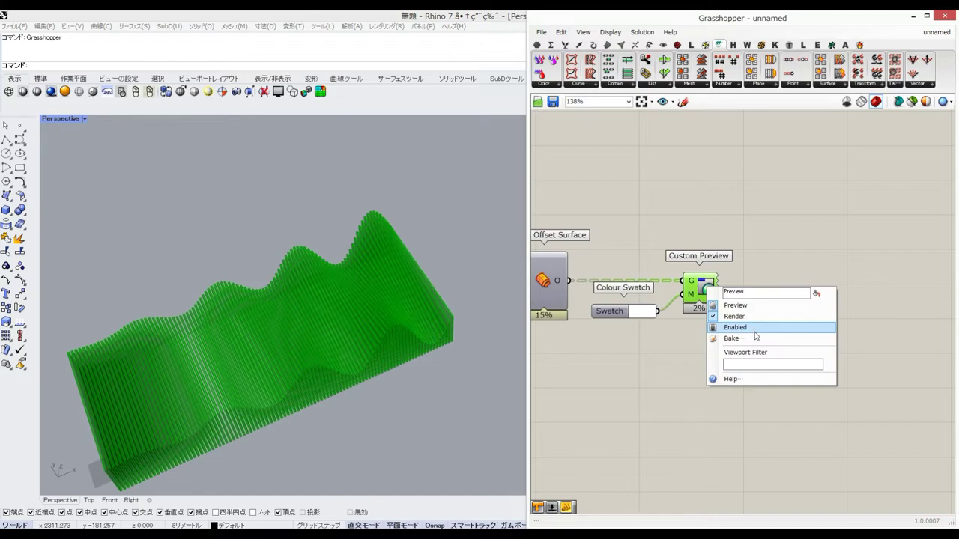
click(754, 339)
click(762, 421)
Step: Select all baked ribs, move them 500 along the green gumball axis, and move them further until they clear the live preview
scroll(359, 359, down, 3)
key(ctrl+a)
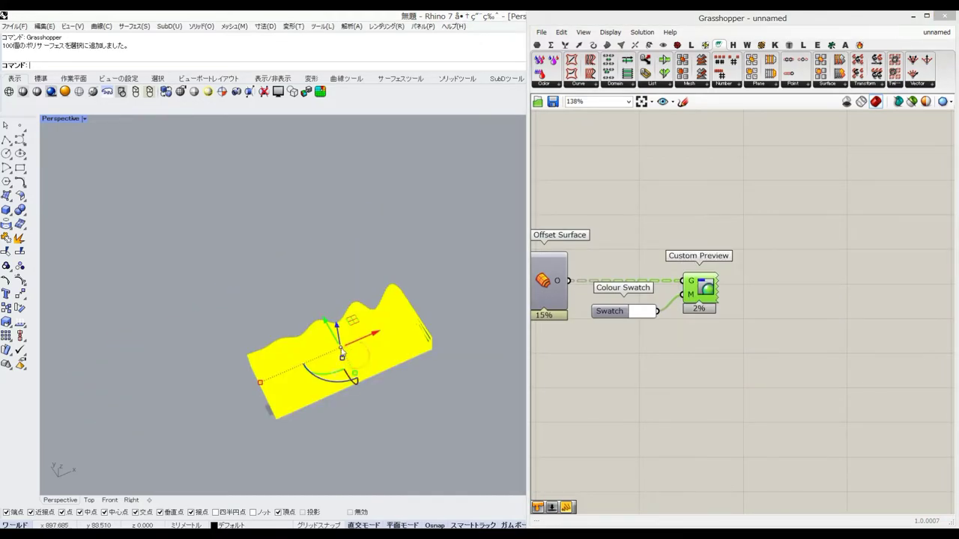
drag(325, 323, 265, 217)
key(ctrl+z)
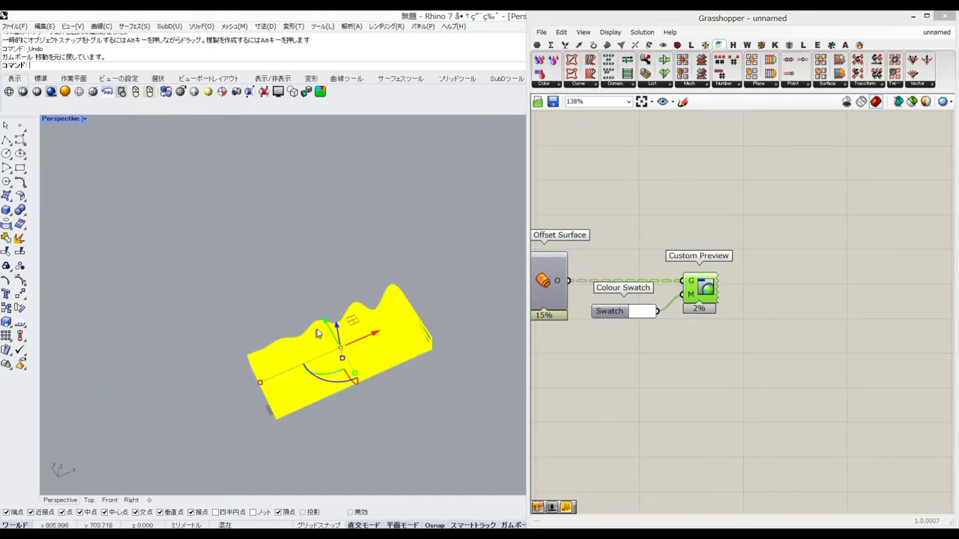
click(324, 322)
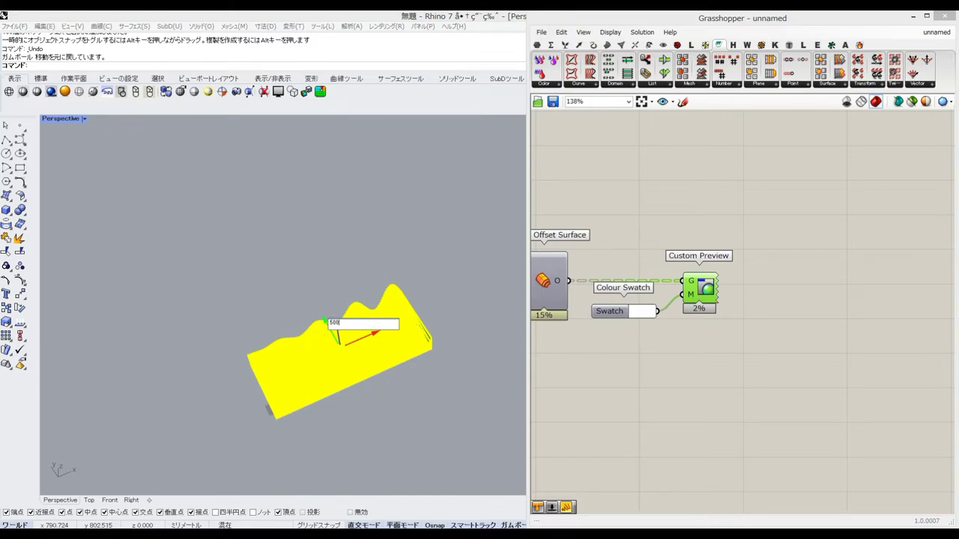
key(Return)
click(308, 292)
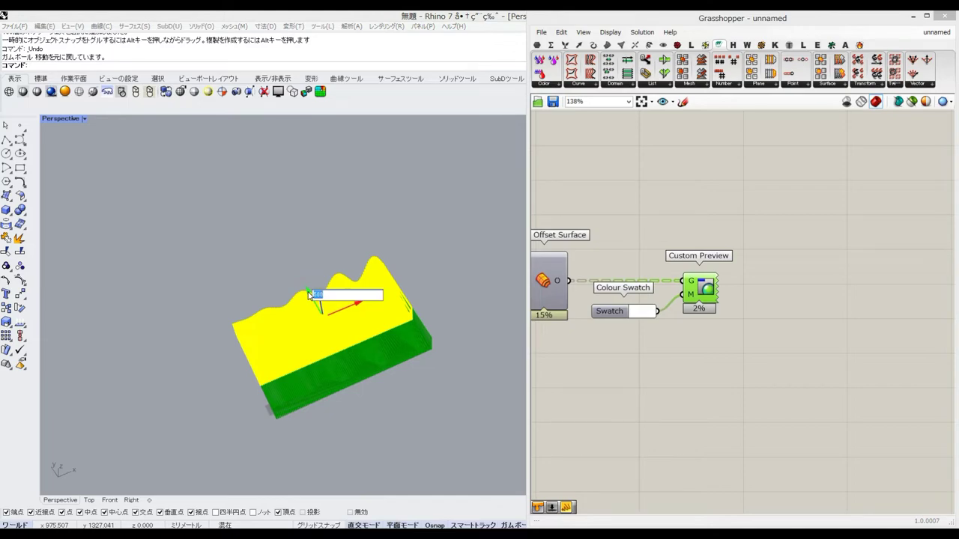
text(80)
key(Return)
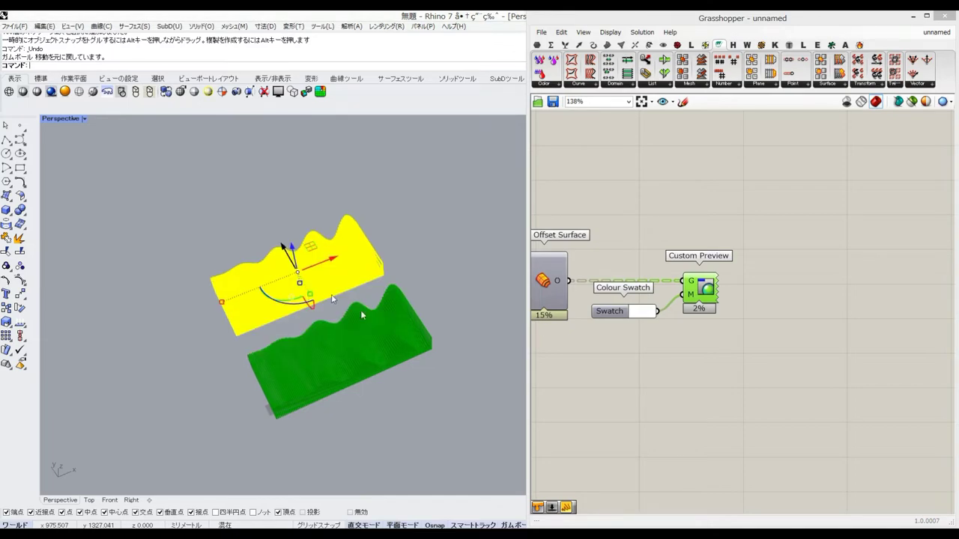
click(460, 326)
Step: Set the A slider that multiplies the 360 value to 2 to change the number of waves
scroll(582, 347, down, 2)
right_drag(582, 347, 757, 337)
click(721, 379)
right_drag(637, 296, 864, 293)
scroll(853, 293, down, 4)
right_drag(570, 282, 691, 302)
scroll(690, 302, up, 6)
drag(666, 271, 652, 274)
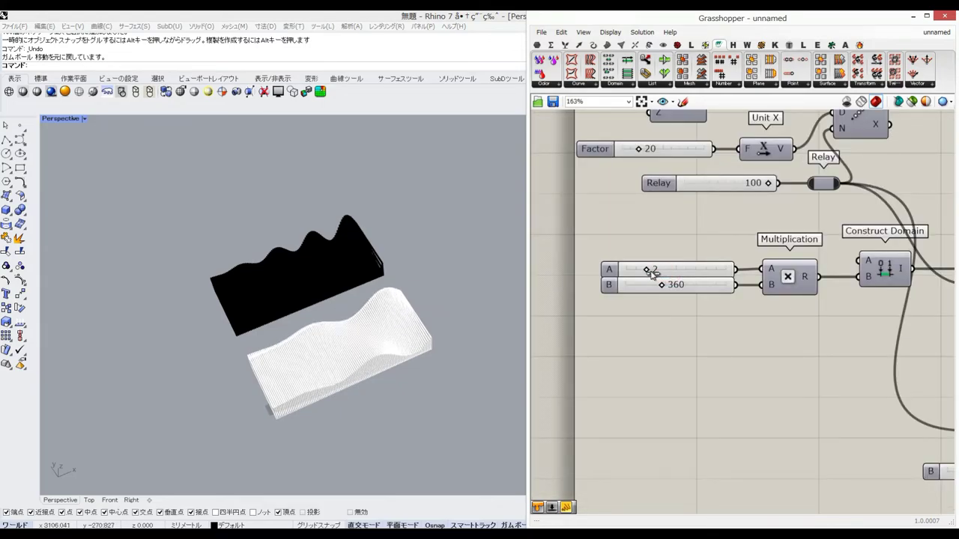
Step: Bake the two-wave version of the ribs from the Custom Preview component
right_drag(835, 337, 664, 344)
scroll(664, 344, down, 6)
right_drag(921, 319, 599, 323)
scroll(730, 342, up, 8)
click(794, 356)
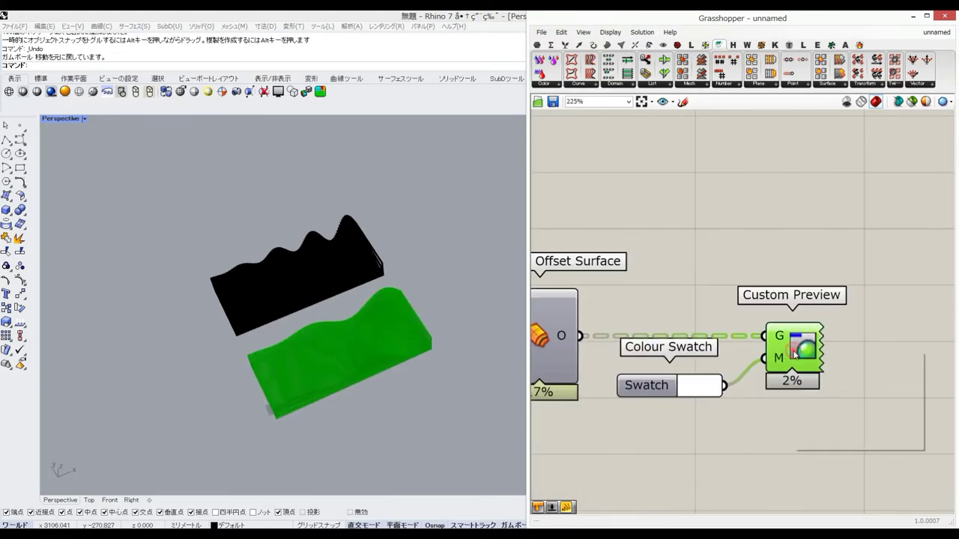
right_click(795, 355)
click(797, 369)
click(815, 493)
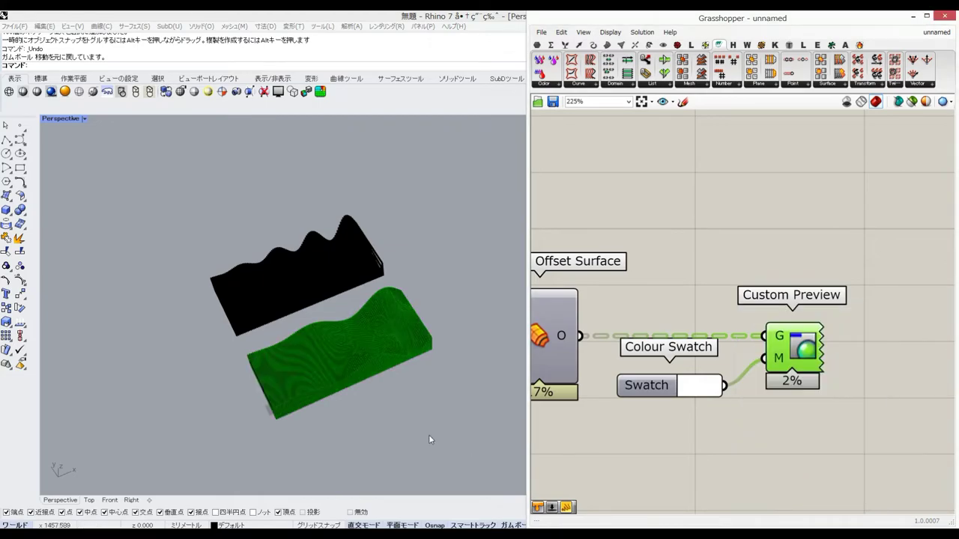
Step: Select both baked rib sets and shift them along the green gumball axis in two moves, clear of the live preview
click(362, 364)
drag(422, 424, 229, 220)
click(302, 285)
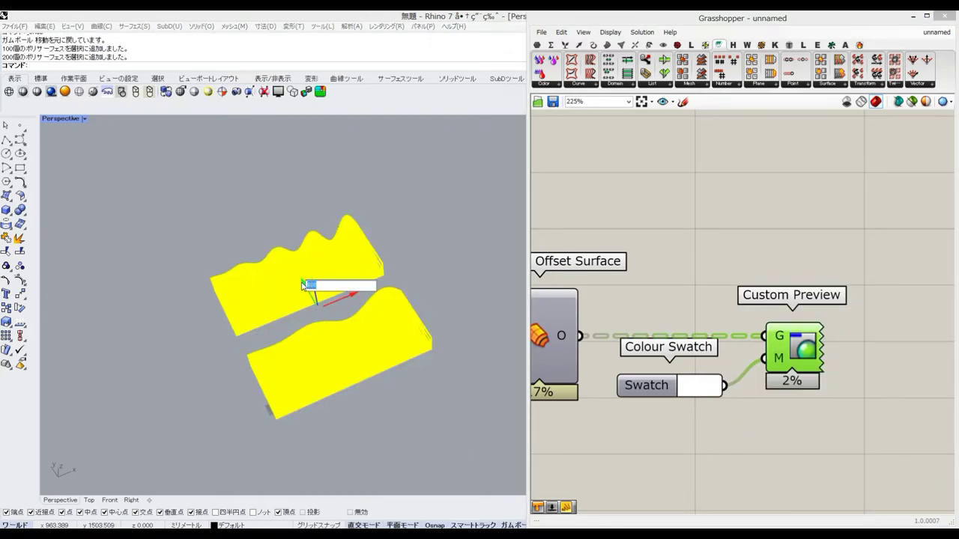
key(Return)
click(279, 240)
key(Return)
key(Escape)
Step: Reduce the wave count with the A slider and set the lower Multiplication's B slider to 242
scroll(680, 320, down, 6)
right_drag(597, 328, 895, 334)
right_drag(697, 327, 933, 344)
right_drag(558, 328, 847, 350)
scroll(633, 358, up, 5)
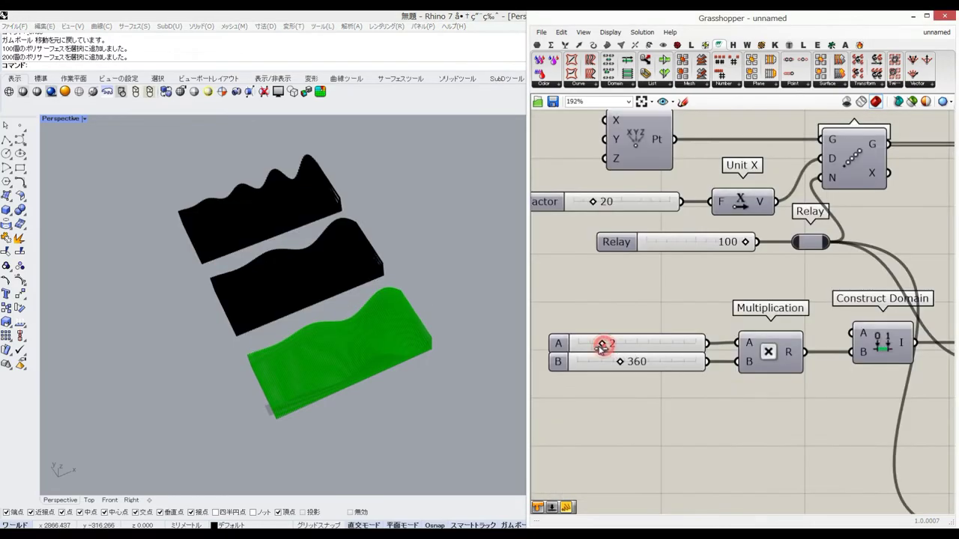
scroll(719, 450, down, 4)
scroll(725, 471, up, 2)
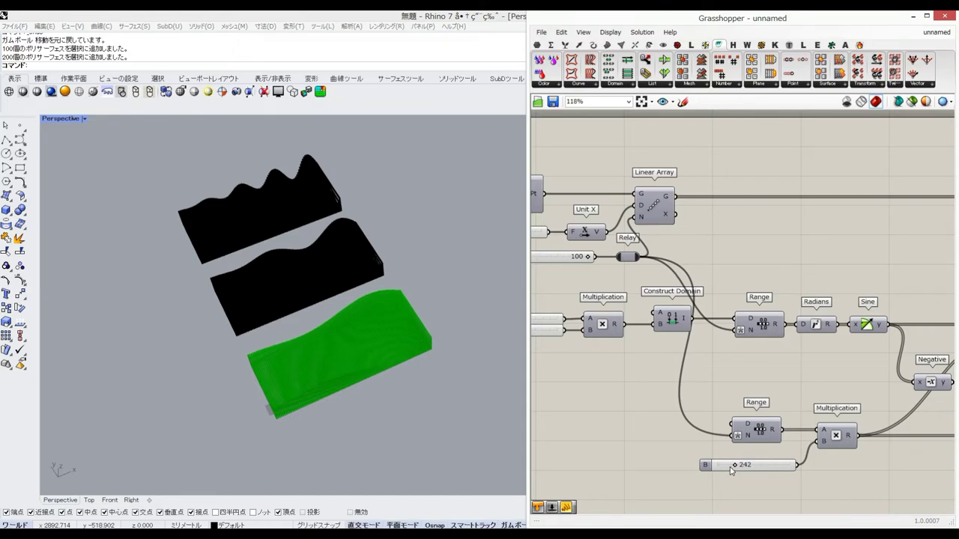
click(679, 436)
Step: Bake the third rib variation from the Custom Preview onto the default layer with grouping on and colour by layer
scroll(811, 375, down, 3)
right_drag(940, 371, 667, 354)
right_drag(899, 322, 636, 337)
right_drag(899, 333, 662, 344)
click(861, 341)
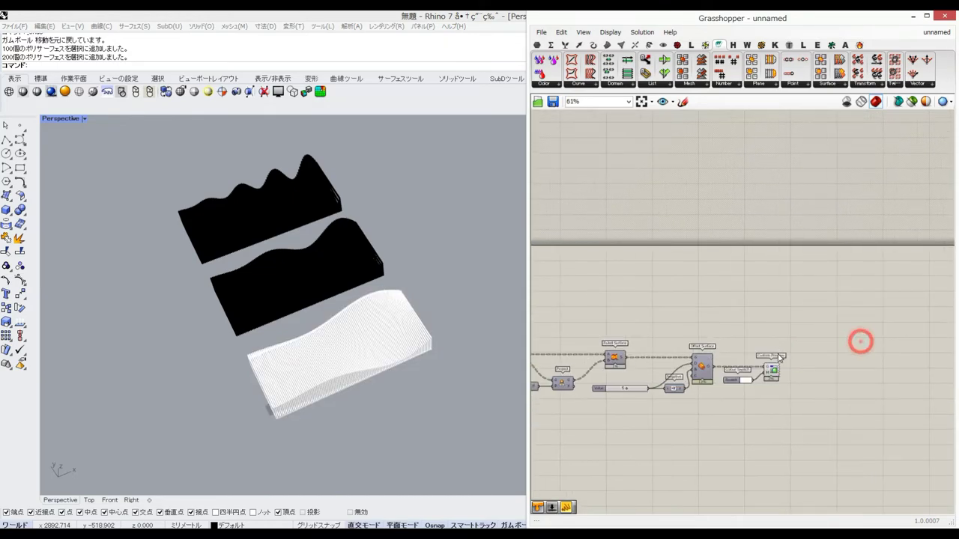
right_click(776, 370)
click(799, 426)
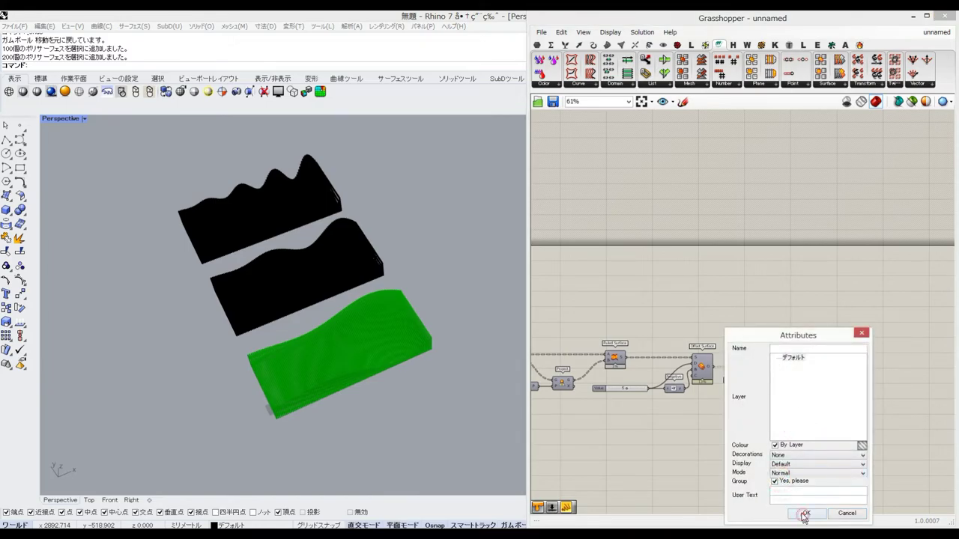
click(804, 514)
Step: Turn off the Custom Preview's own preview so only the baked rib sets are displayed
right_click(772, 372)
click(799, 388)
scroll(719, 328, up, 3)
right_drag(712, 322, 785, 336)
Step: Switch the Perspective viewport to Rendered display and inspect the three baked rib models from a lower angle
click(65, 93)
right_drag(280, 287, 285, 223)
scroll(297, 257, up, 4)
mouse_move(297, 257)
right_down()
mouse_move(323, 319)
mouse_move(259, 322)
mouse_move(315, 314)
mouse_move(304, 389)
mouse_move(301, 375)
right_up()
scroll(315, 315, down, 4)
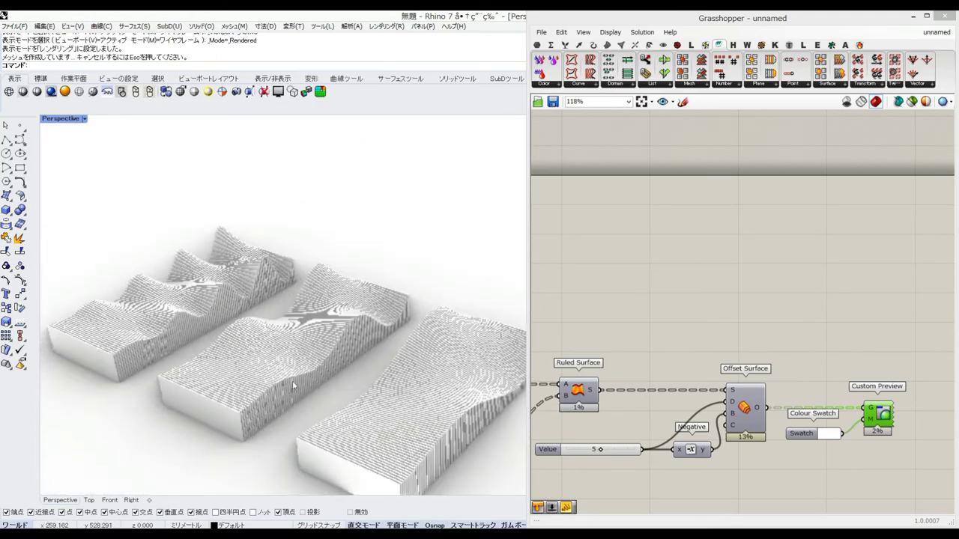
scroll(305, 337, down, 3)
right_drag(306, 338, 277, 328)
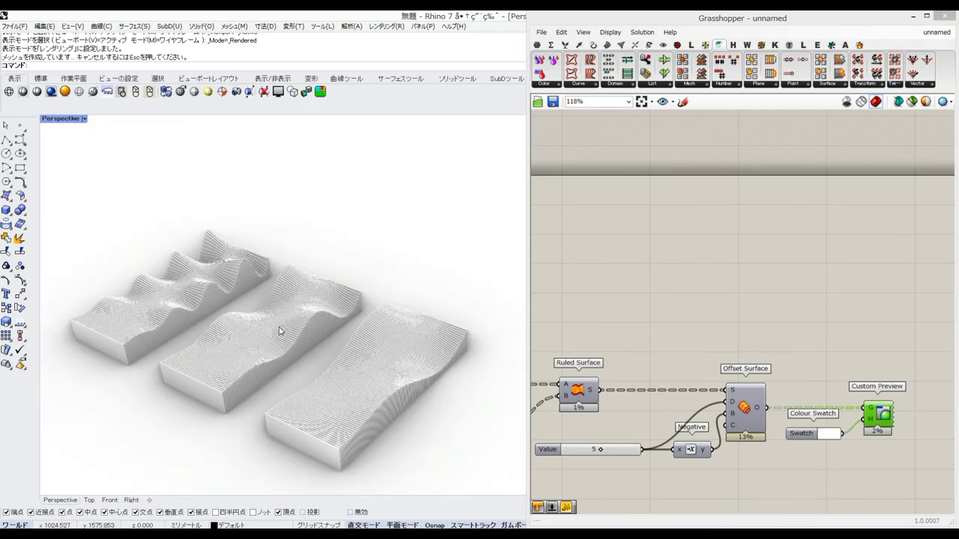